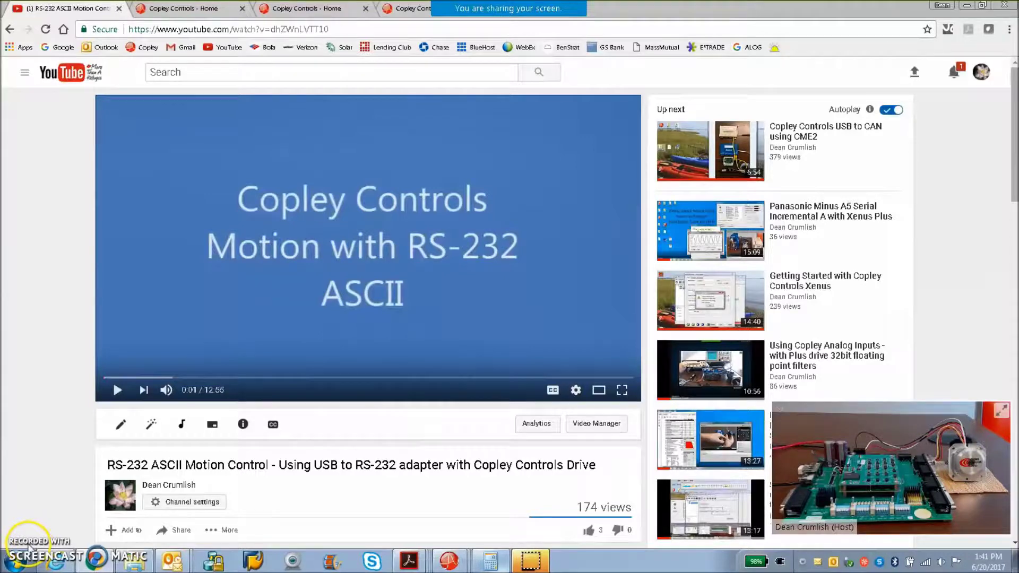
Step: Close the YouTube tab and go to Support > App Notes on the Copley Controls site
left_click(29, 547)
key("ctrl+w")
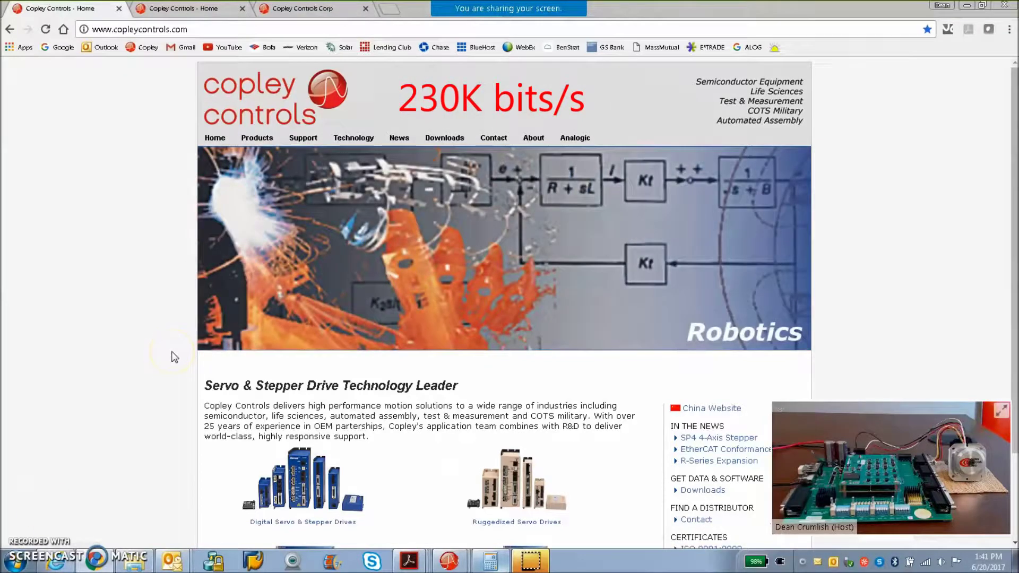
mouse_move(264, 146)
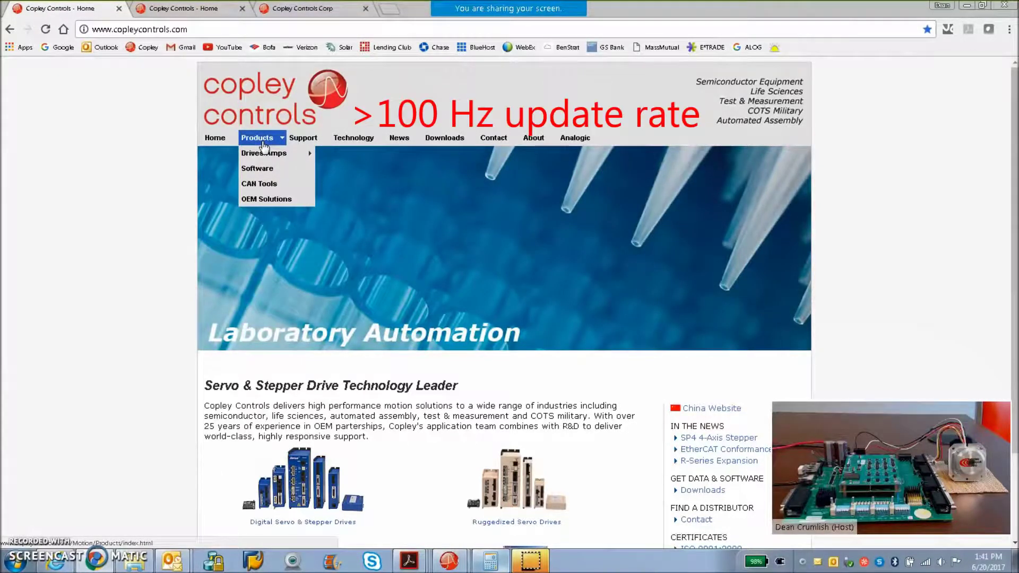
left_click(304, 144)
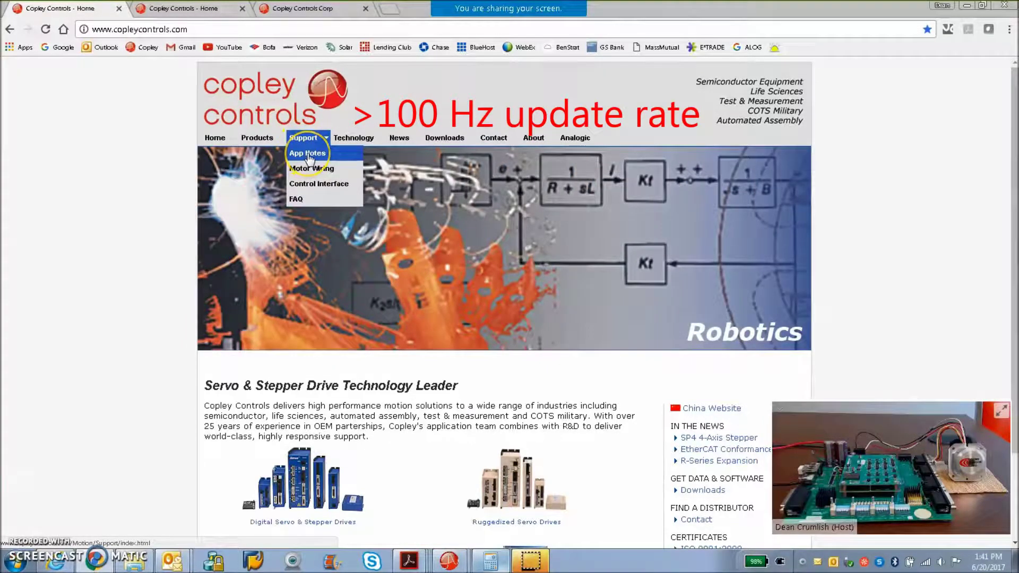
left_click(308, 154)
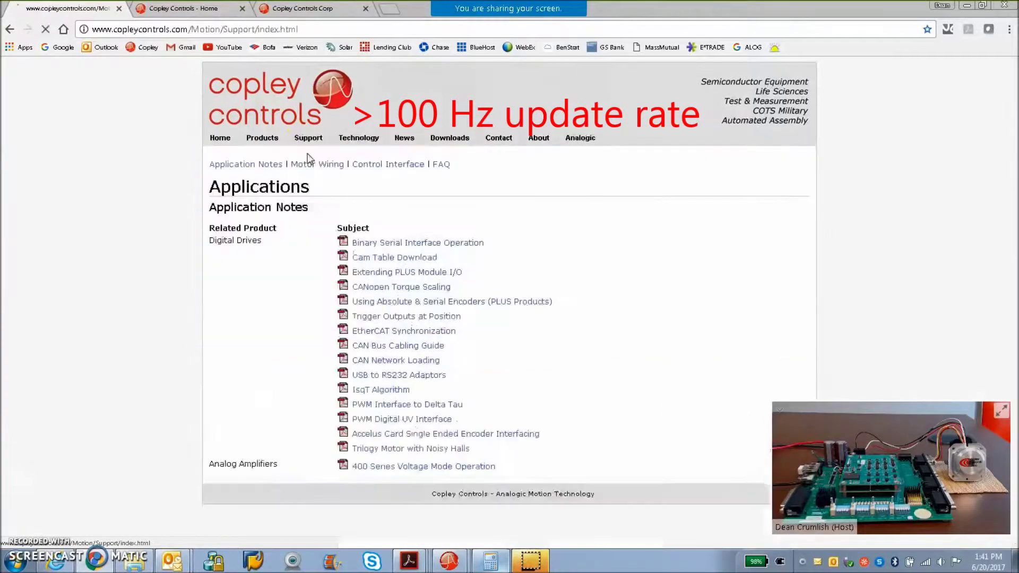
Step: Open the Binary Serial Interface Operation PDF and scroll to the command and response structure tables on page 3
left_click(396, 246)
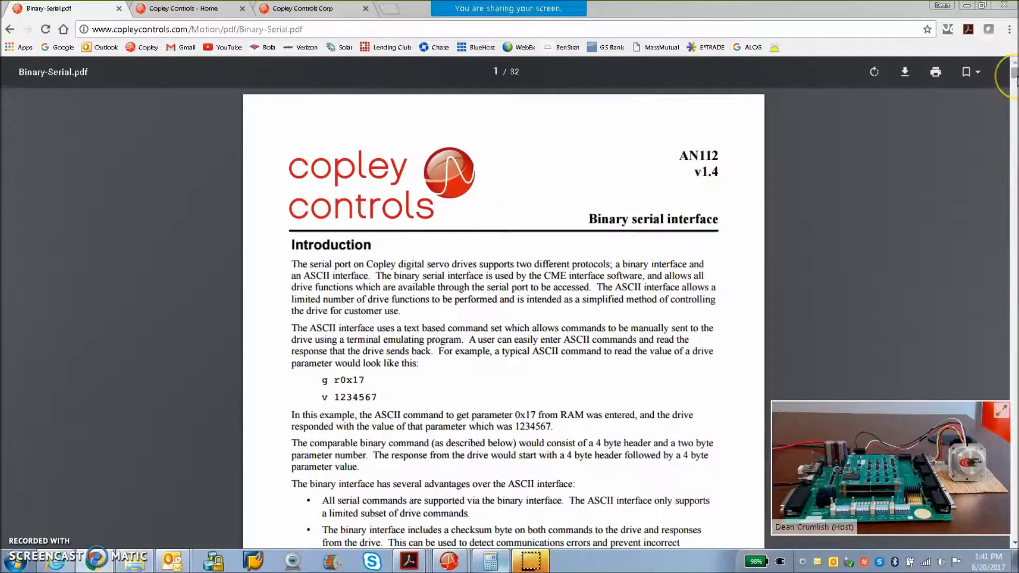
scroll(1016, 80, "down", 3)
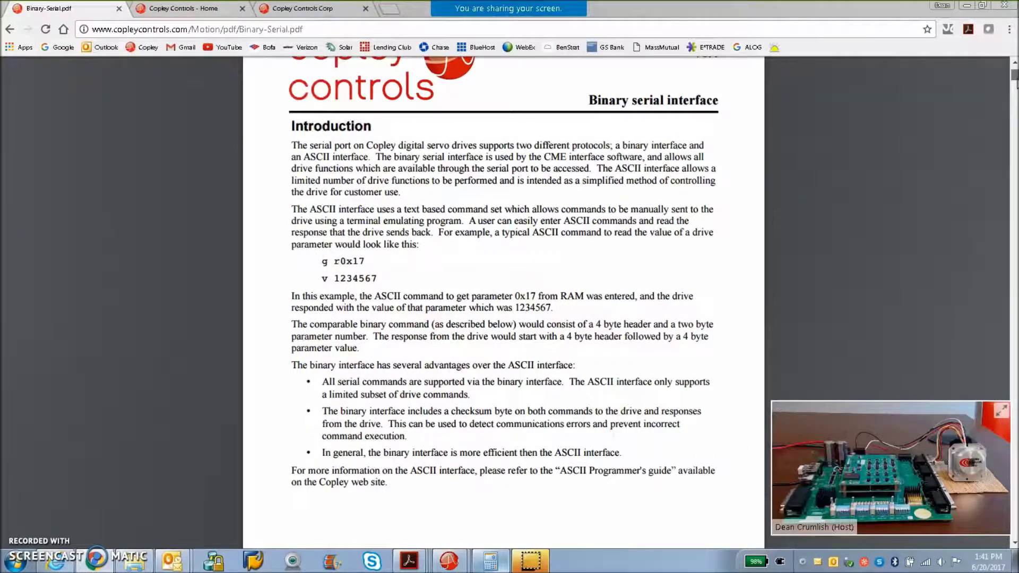
scroll(1016, 80, "down", 3)
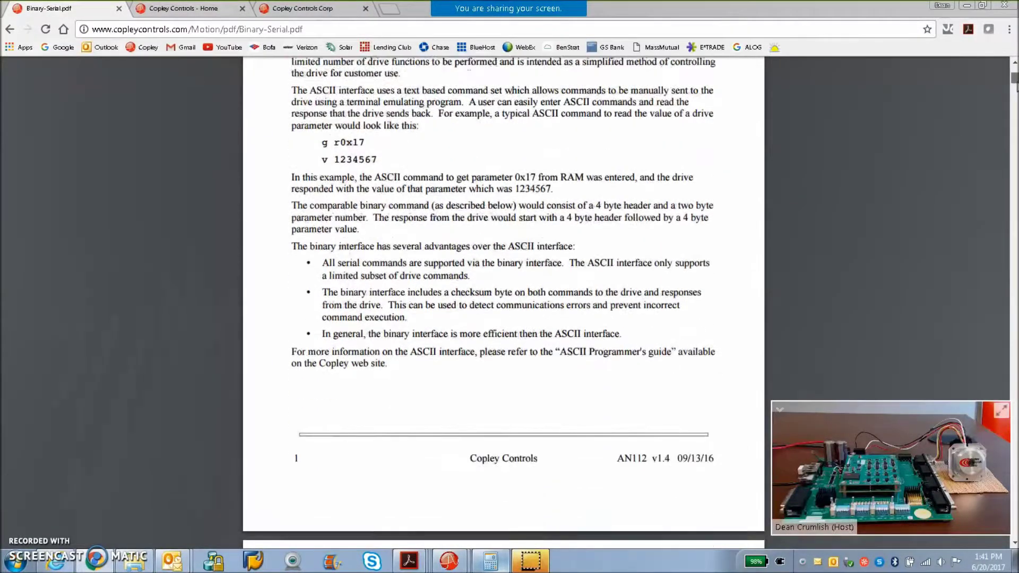
scroll(1016, 80, "down", 12)
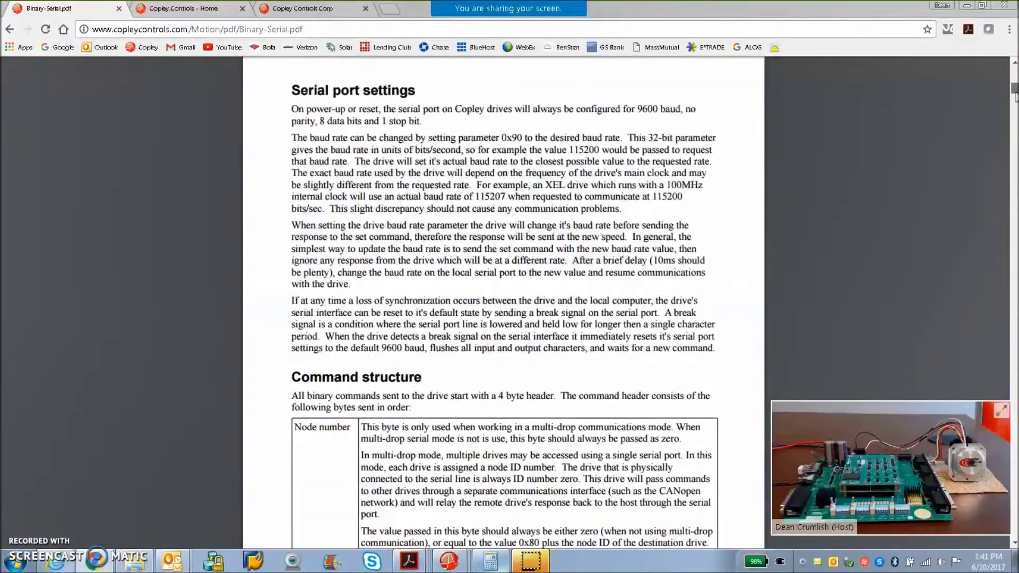
scroll(1015, 96, "down", 2)
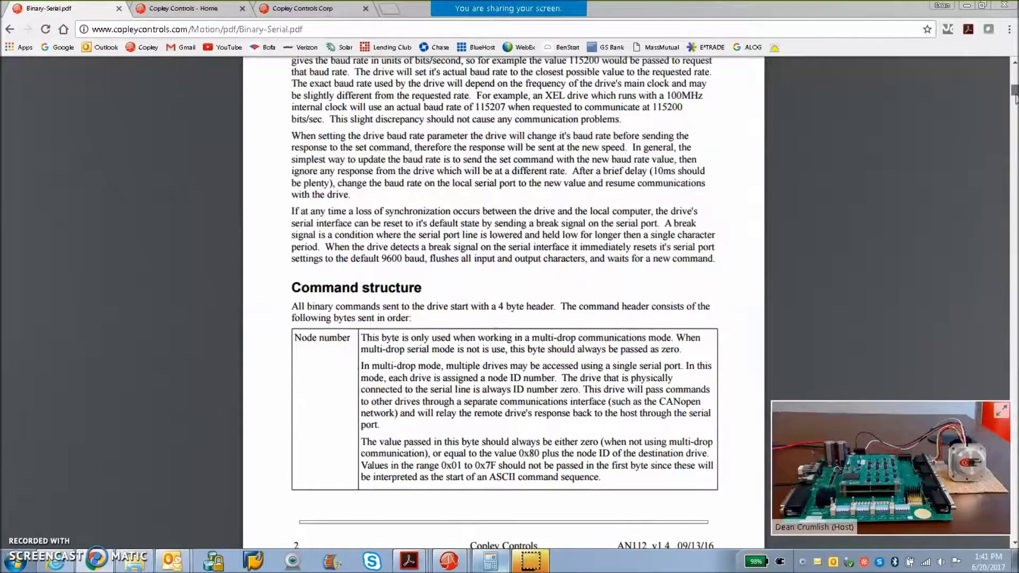
left_click_drag(1015, 99, 1016, 105)
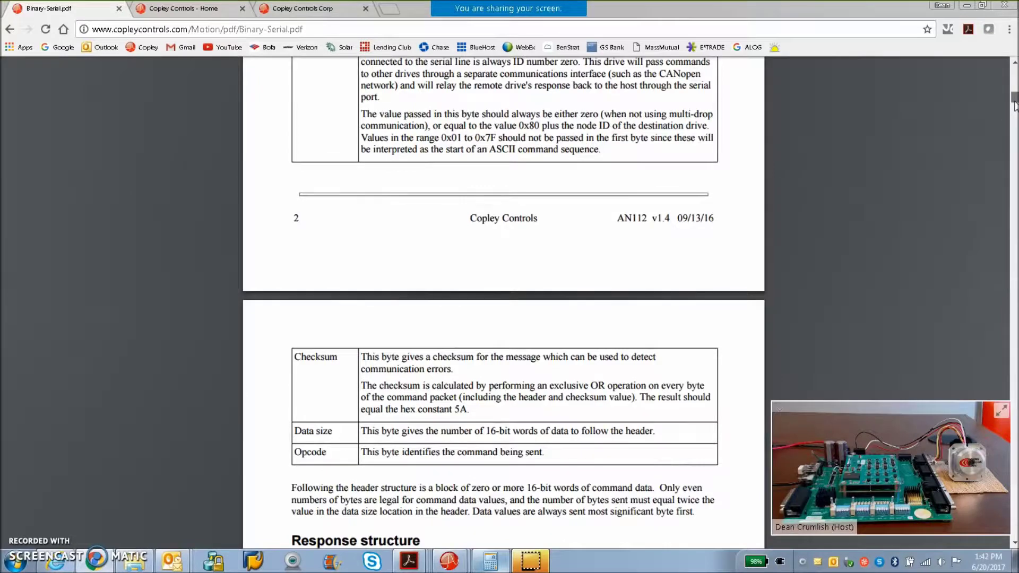
left_click_drag(1016, 105, 1016, 105)
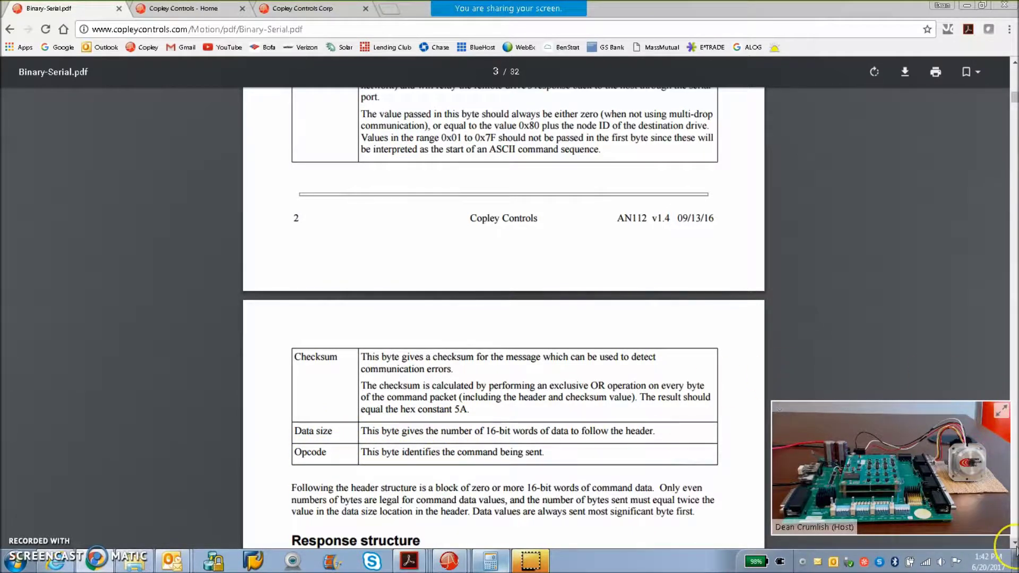
scroll(1015, 552, "down", 4)
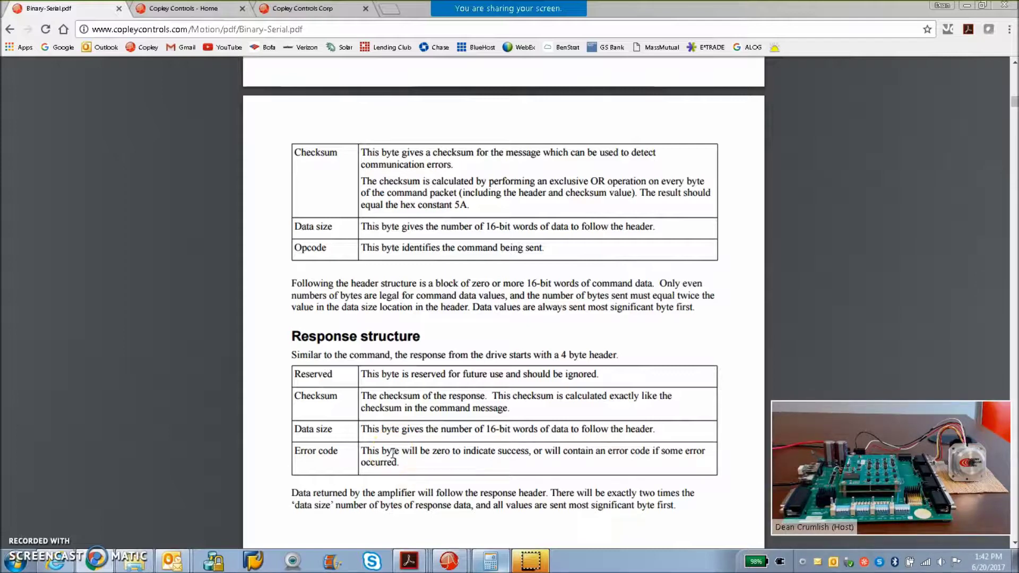
Step: Scroll to the Example command byte sequences on page 4, then switch to Acrobat's Introduction document
left_click(1015, 543)
scroll(1015, 545, "down", 8)
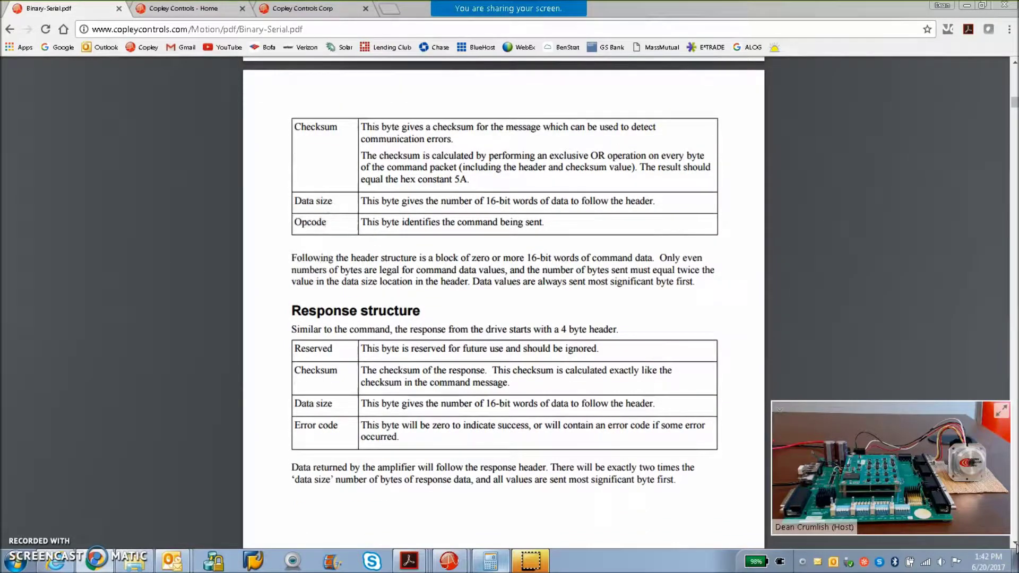
scroll(1015, 547, "down", 4)
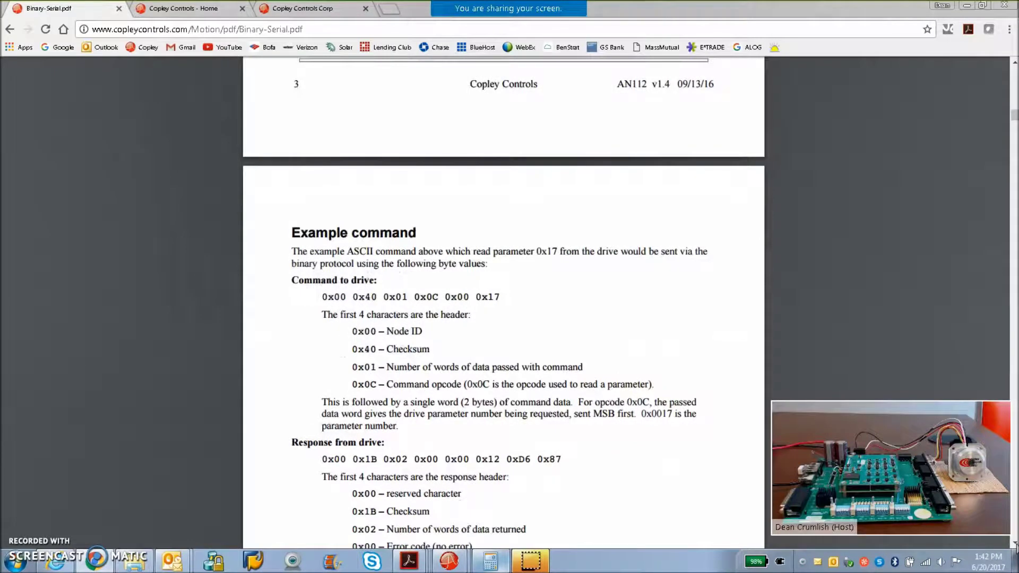
scroll(1015, 544, "down", 1)
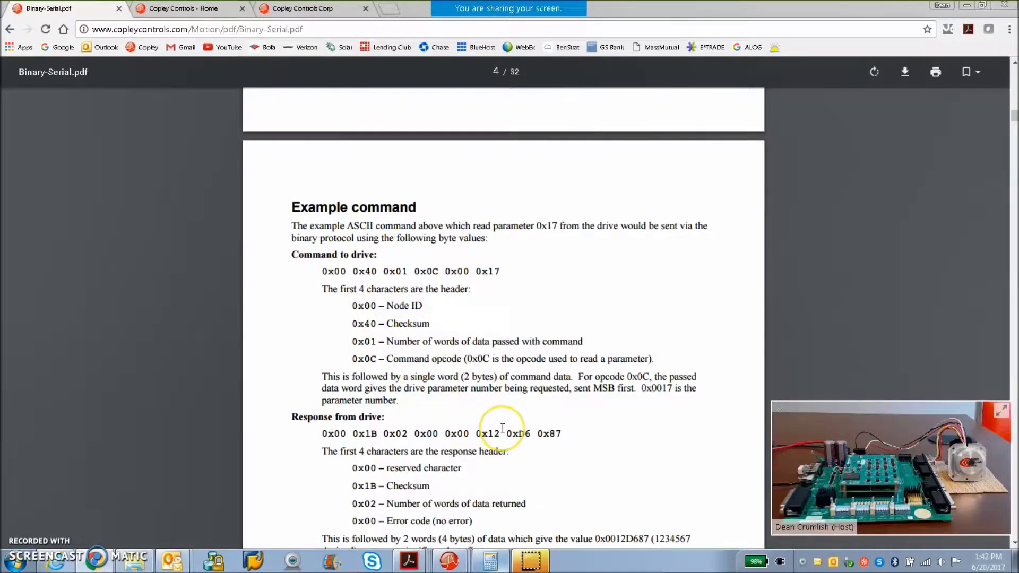
scroll(1009, 542, "down", 2)
scroll(1011, 542, "down", 1)
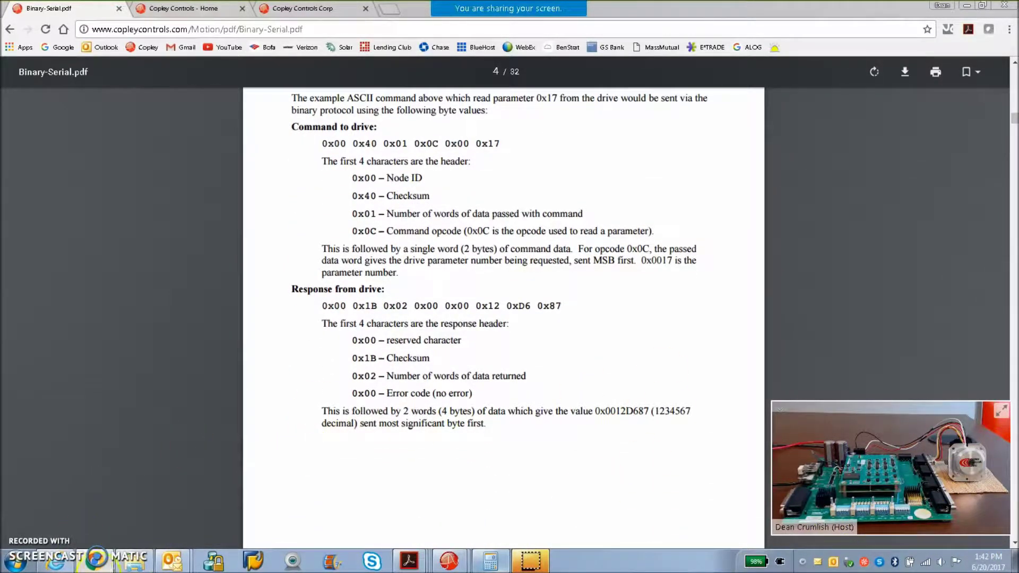
left_click(412, 564)
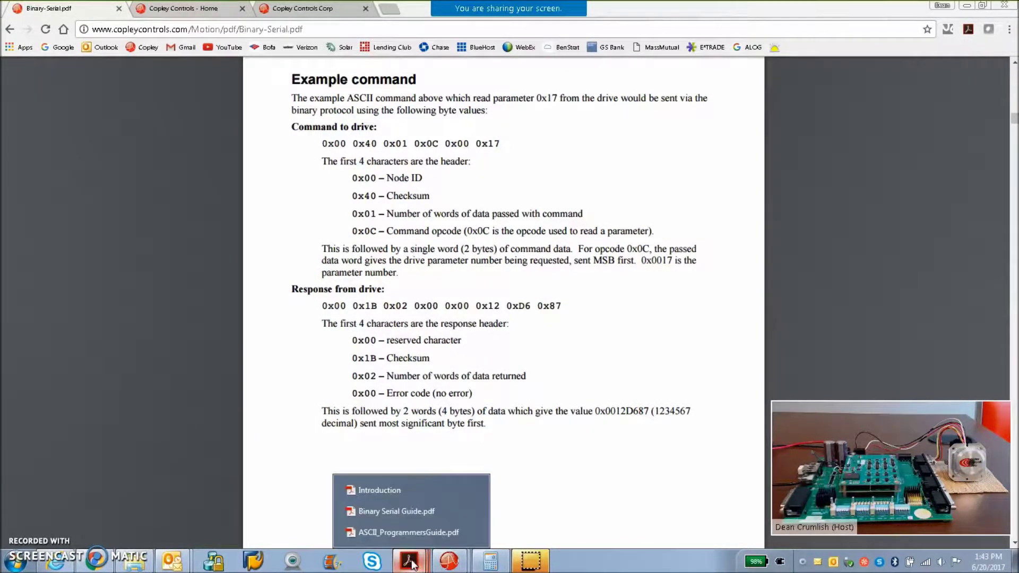
left_click(386, 488)
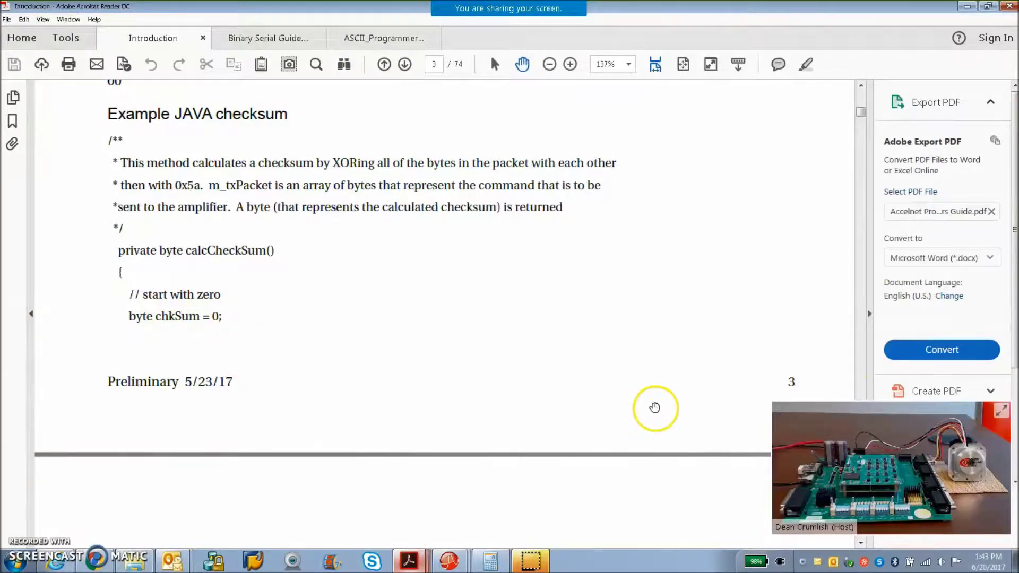
Step: Move through the Java checksum example to the Windows DLL Serial Communication section on page 4
left_click_drag(906, 412, 874, 531)
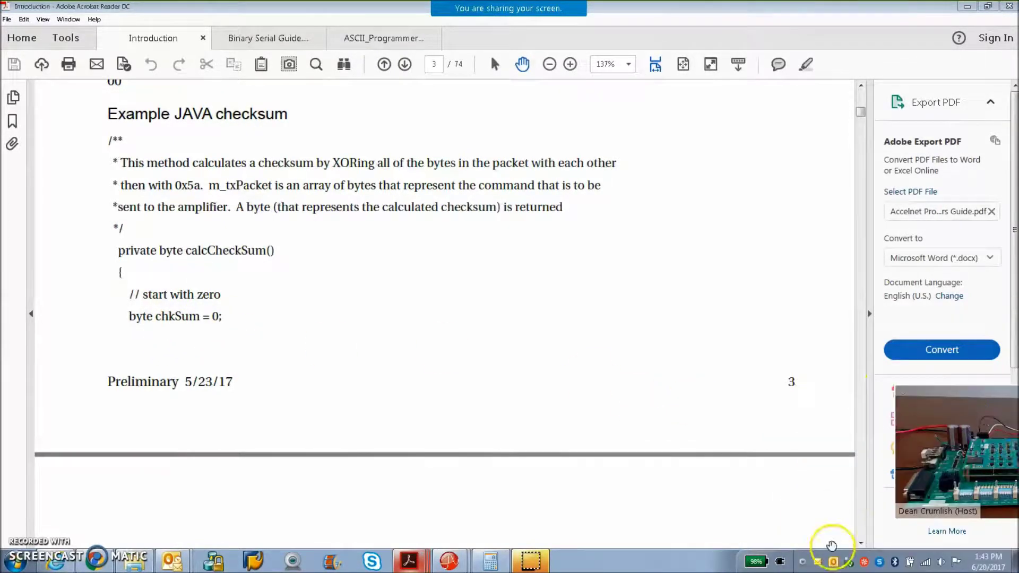
left_click(861, 544)
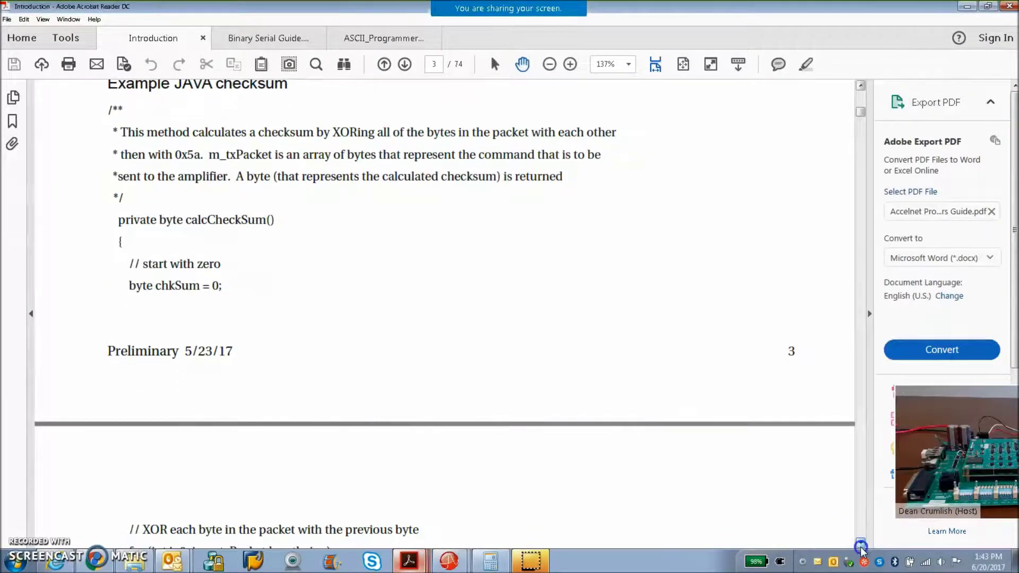
left_click(861, 543)
left_click(861, 544)
left_click(861, 543)
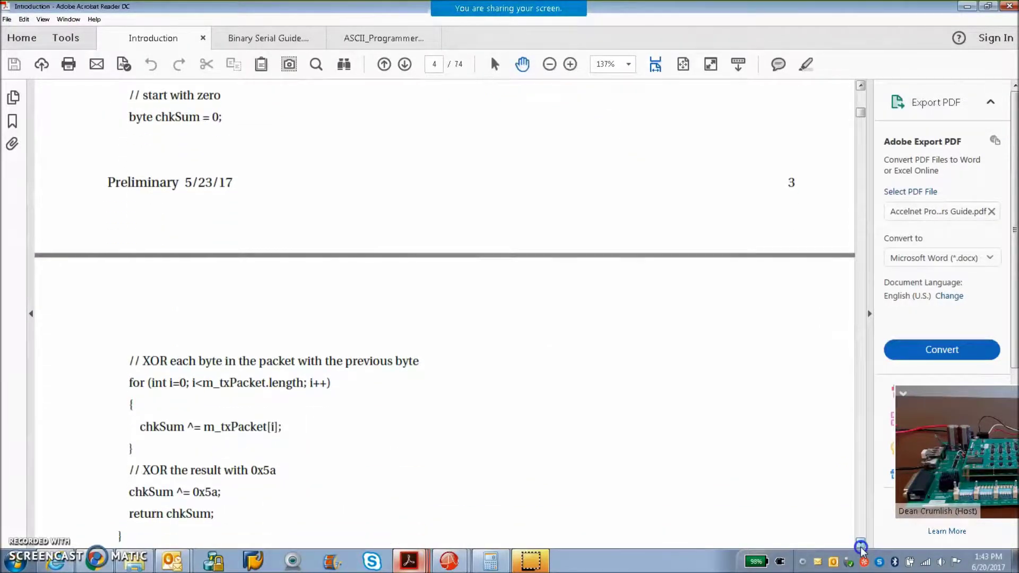
left_click(861, 544)
left_click(861, 543)
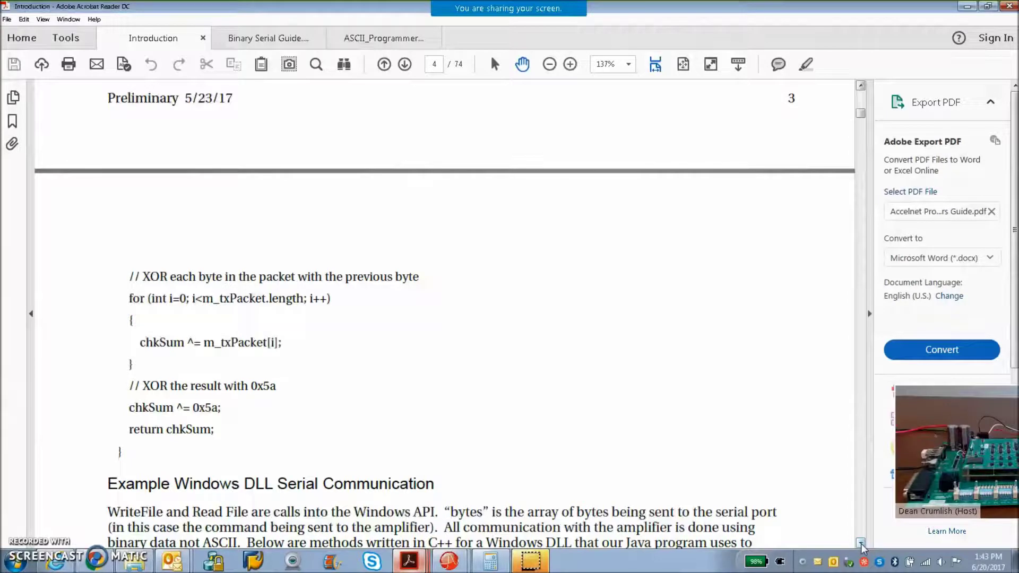
left_click(862, 545)
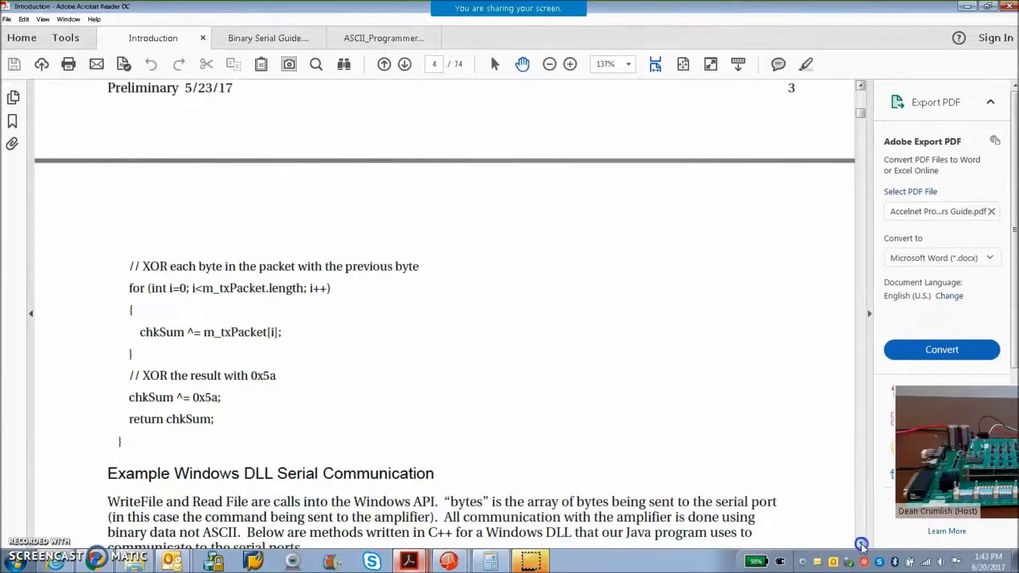
Step: Read past the Serial::Output code to the Serial ASCII interface section, then minimize Acrobat
left_click(861, 545)
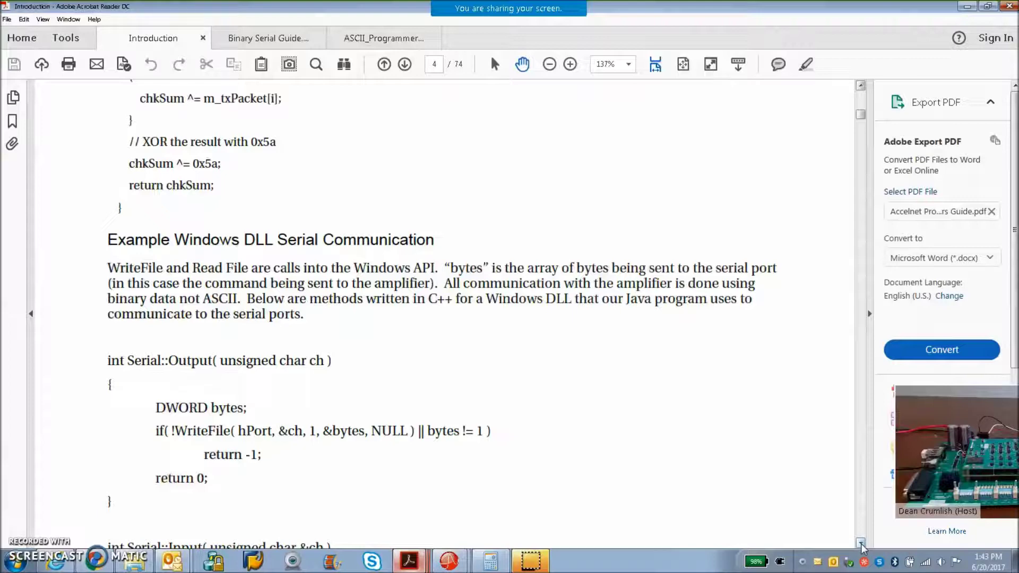
scroll(861, 547, "down", 4)
left_click(862, 544)
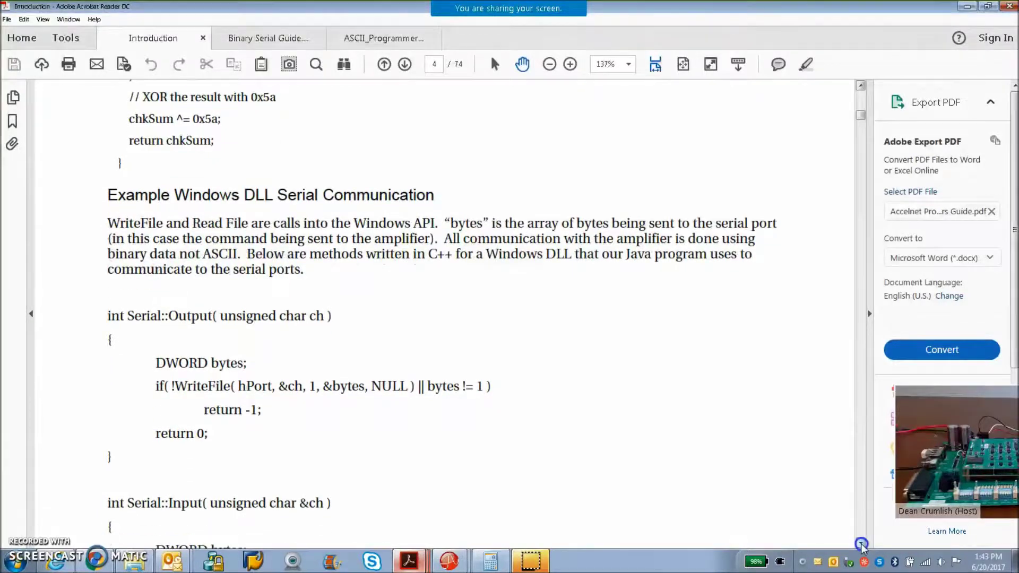
scroll(862, 546, "down", 3)
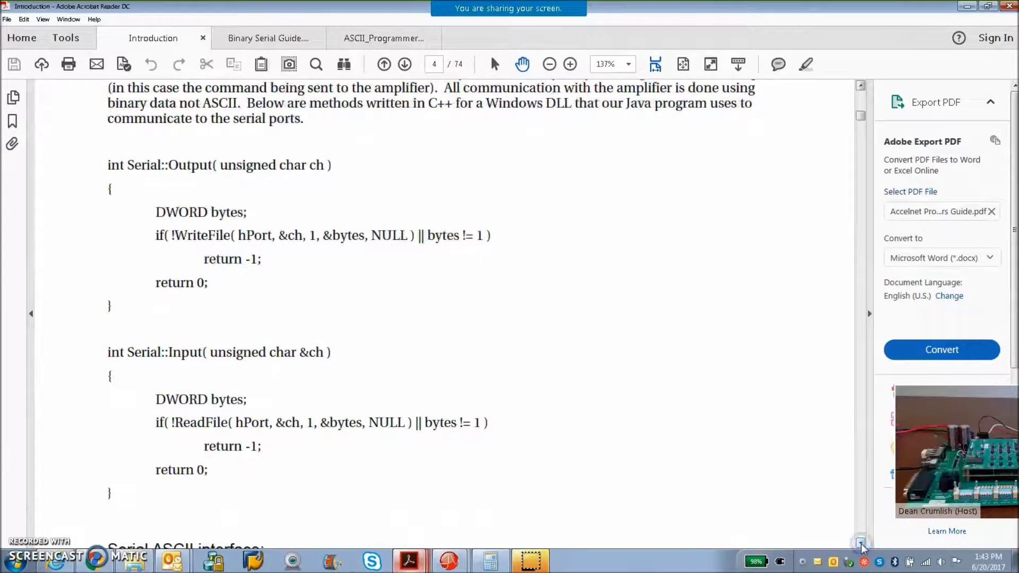
left_click(682, 429)
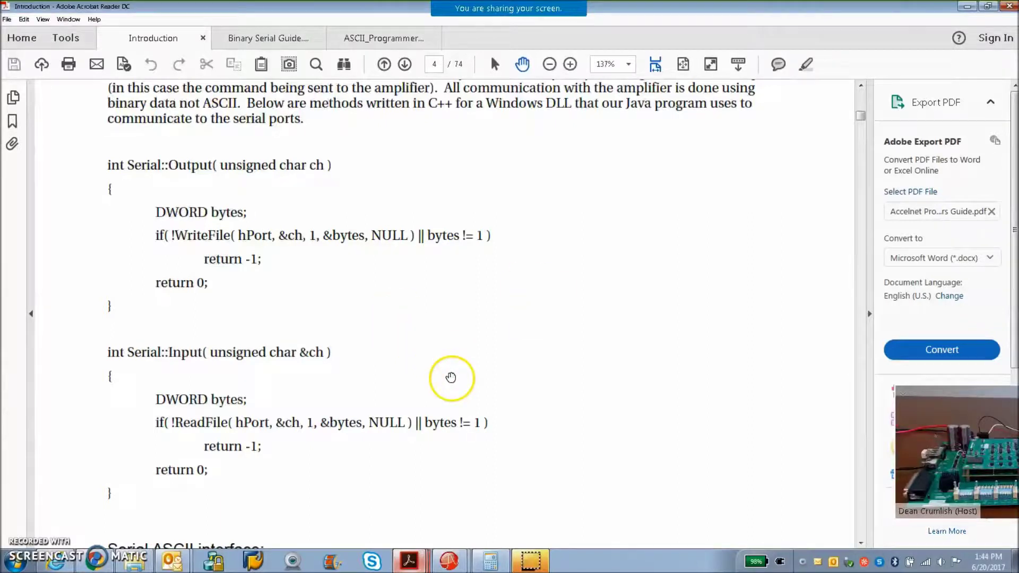
left_click(861, 544)
left_click(861, 545)
left_click(861, 544)
left_click(861, 545)
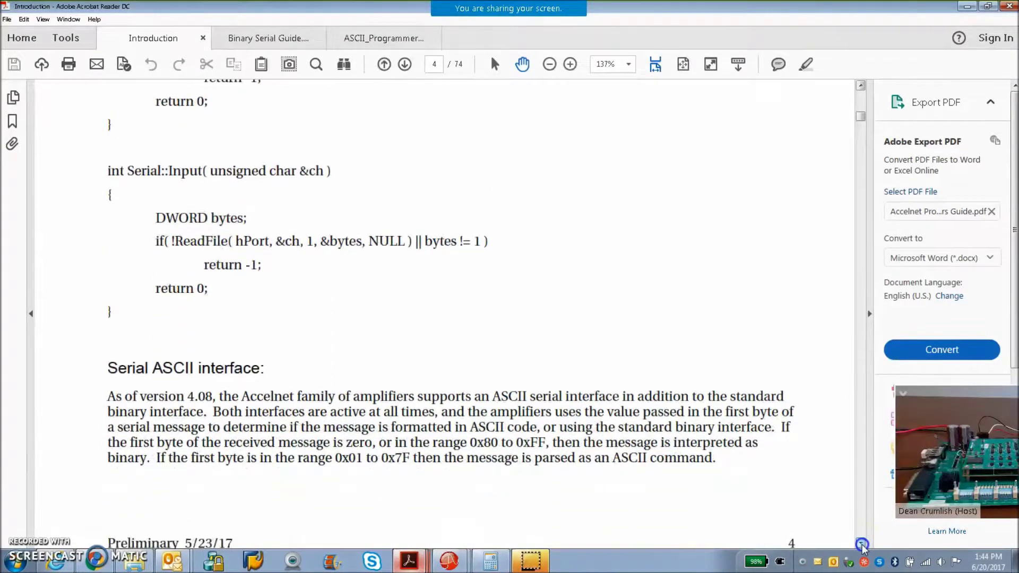
left_click(967, 6)
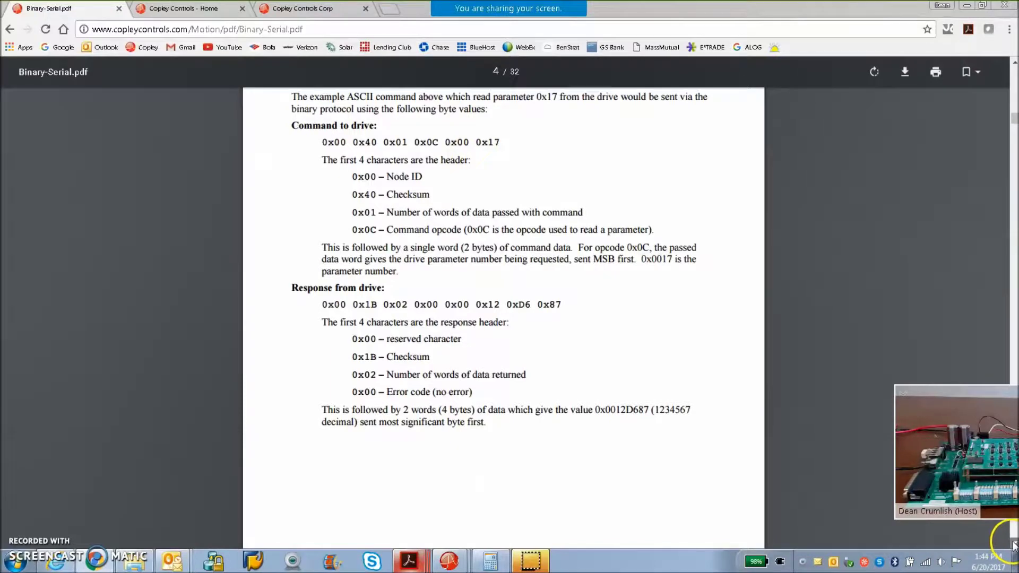
Step: Scroll Binary-Serial.pdf through the command codes to the Trajectory command (op-code 17) on page 11
scroll(1014, 546, "down", 5)
scroll(1014, 546, "down", 6)
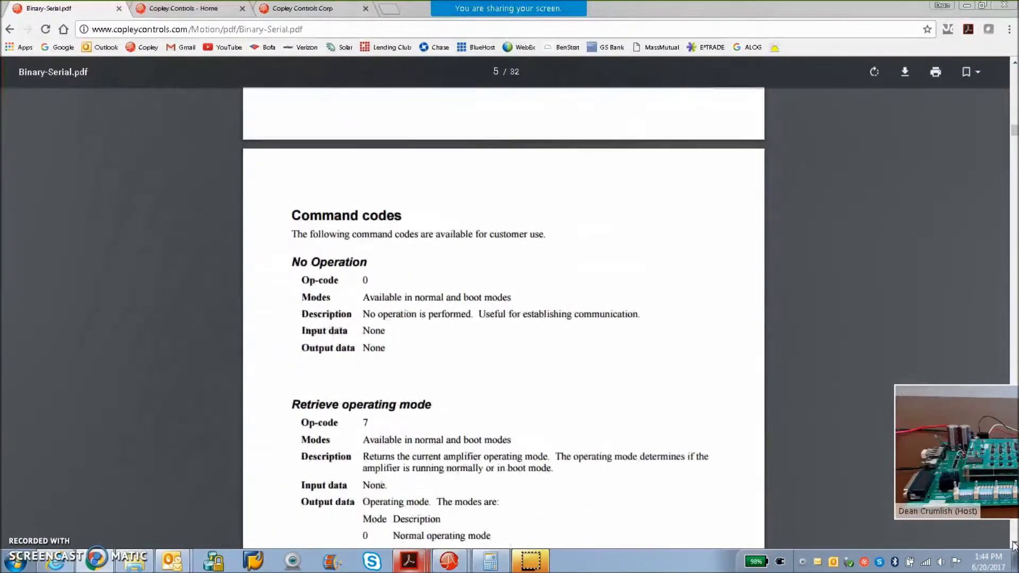
scroll(1014, 546, "down", 1)
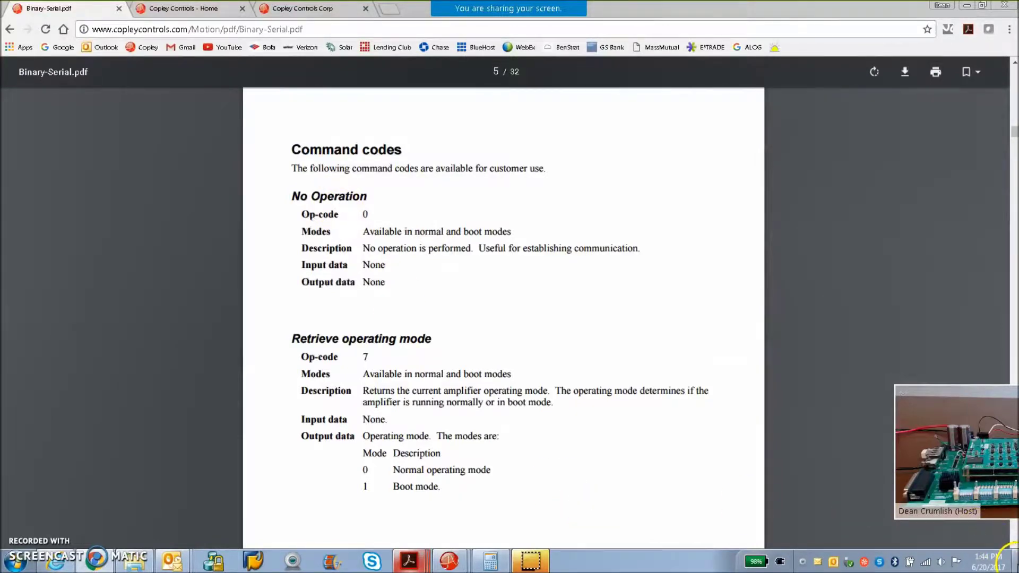
scroll(1014, 545, "down", 4)
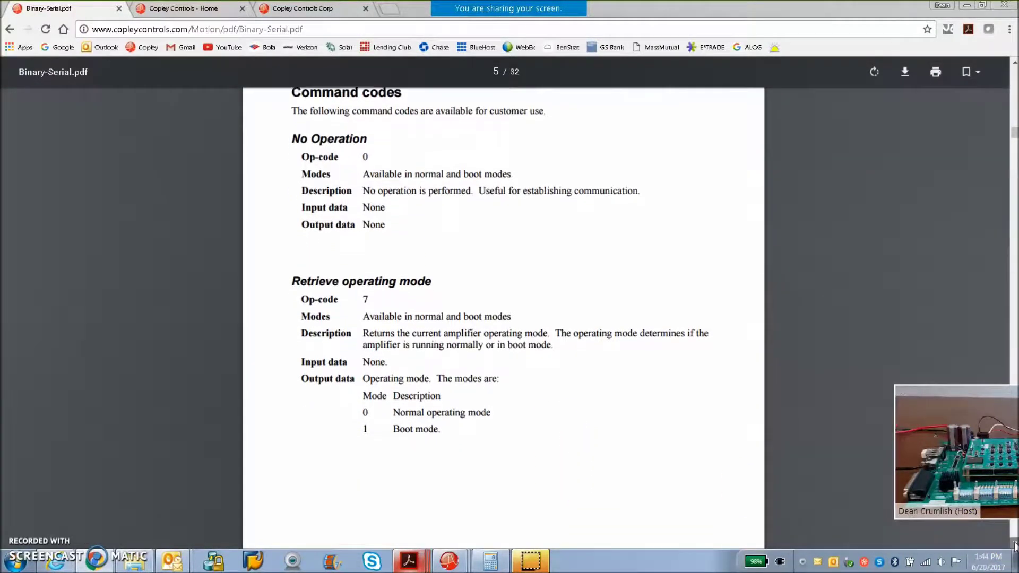
scroll(1014, 547, "down", 8)
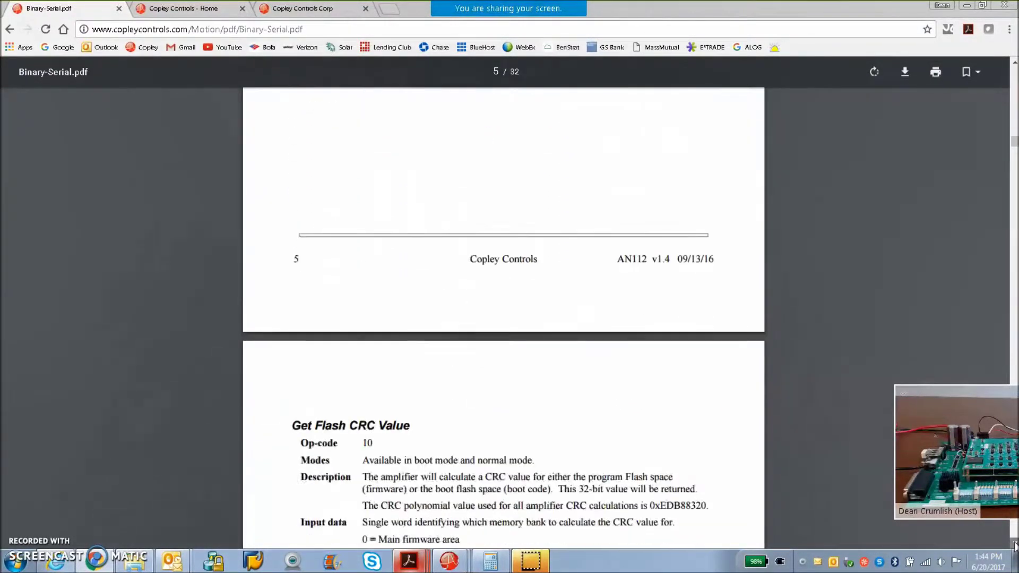
scroll(1015, 546, "down", 2)
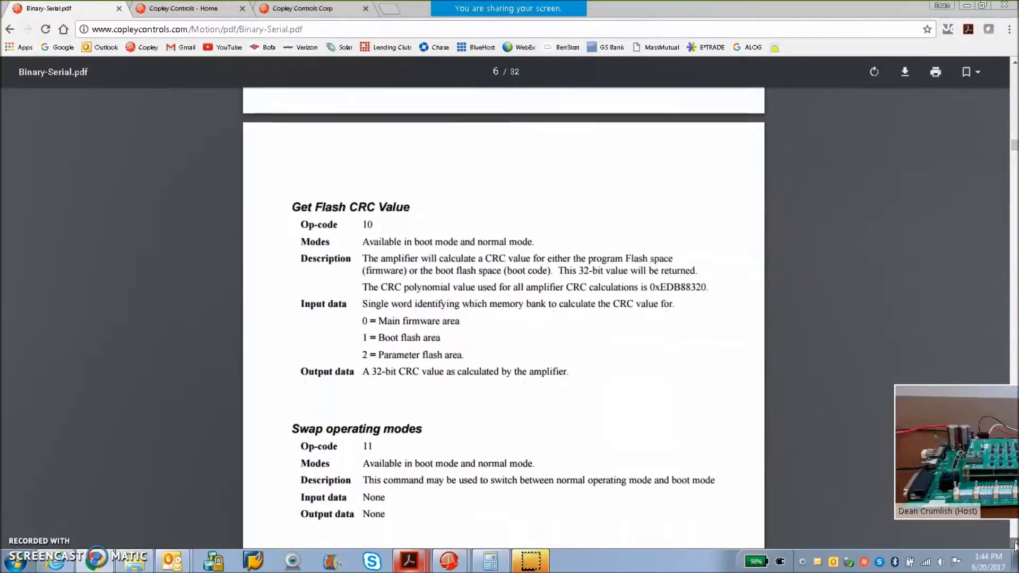
scroll(1014, 546, "down", 1)
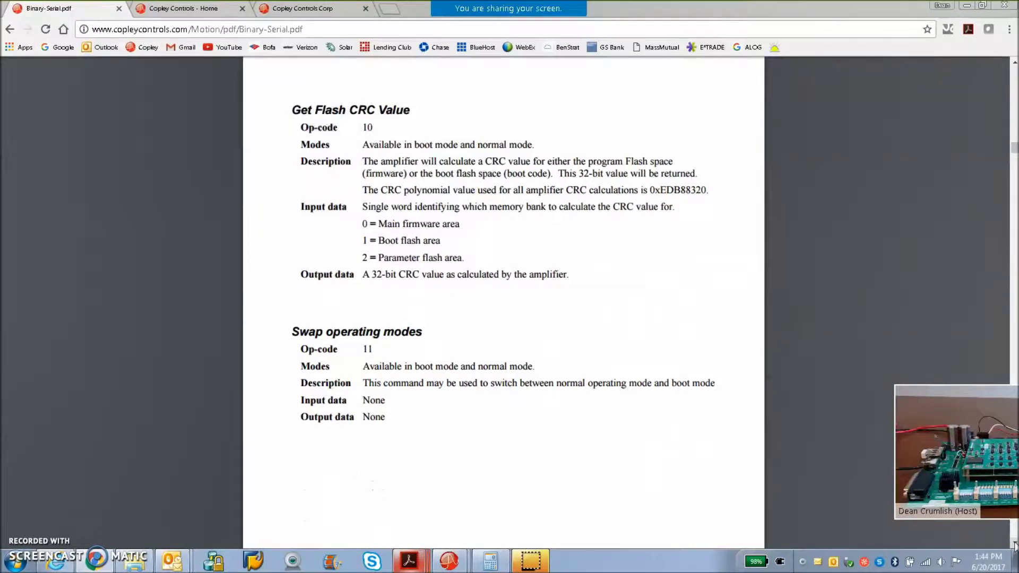
scroll(1015, 545, "down", 8)
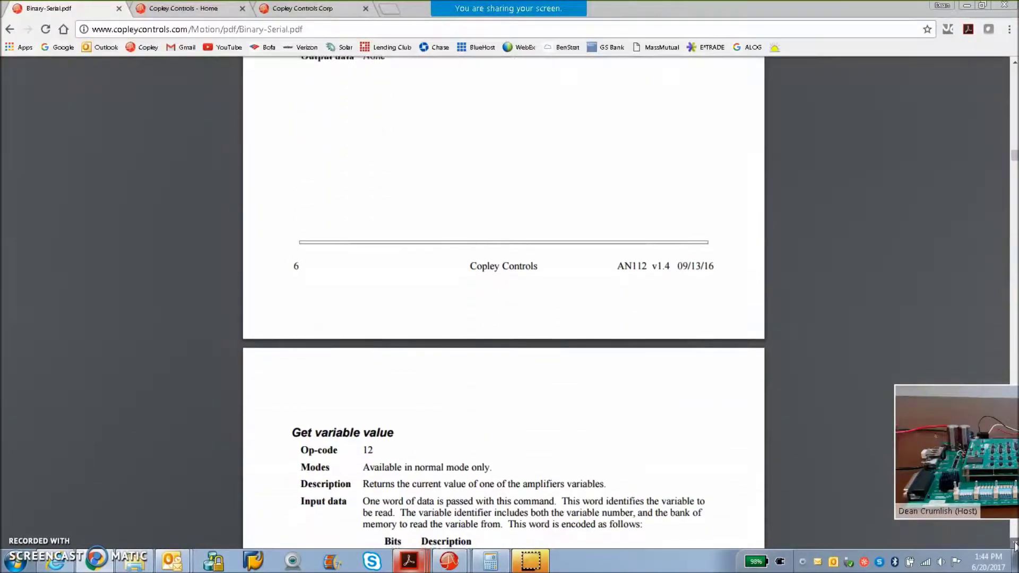
scroll(1015, 546, "down", 6)
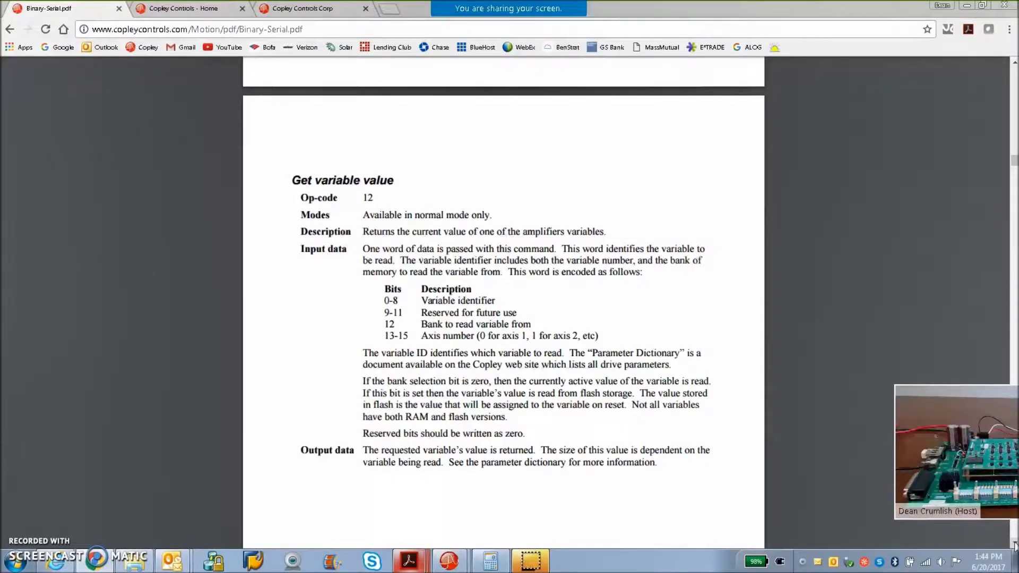
scroll(1014, 546, "down", 12)
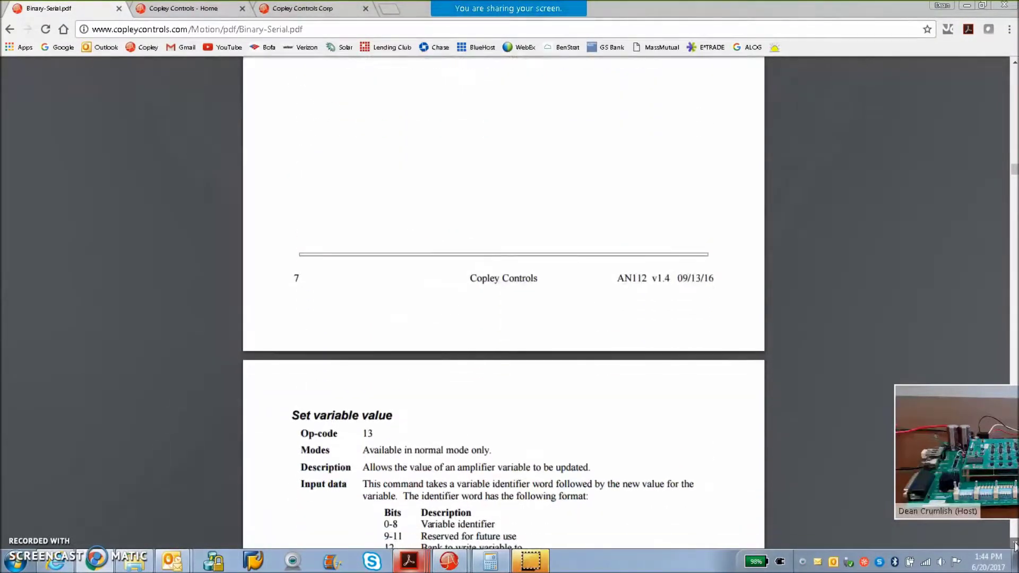
scroll(1014, 545, "down", 4)
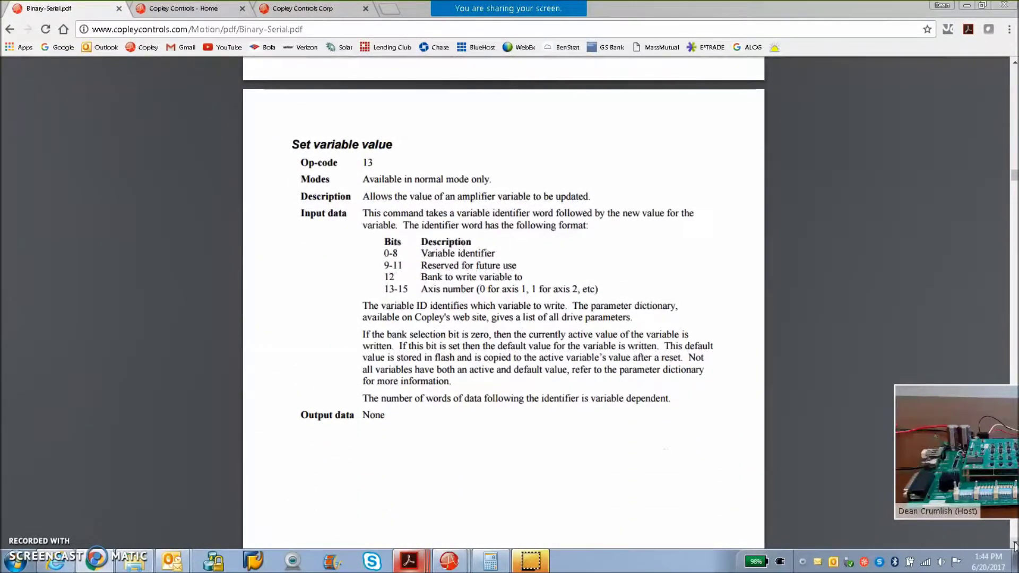
scroll(1014, 546, "down", 12)
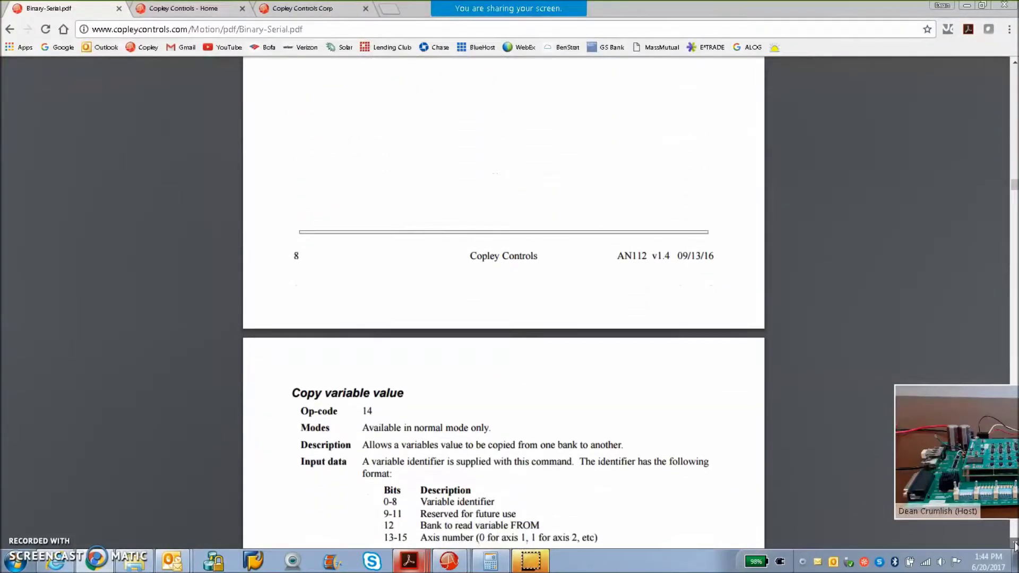
scroll(1014, 546, "down", 14)
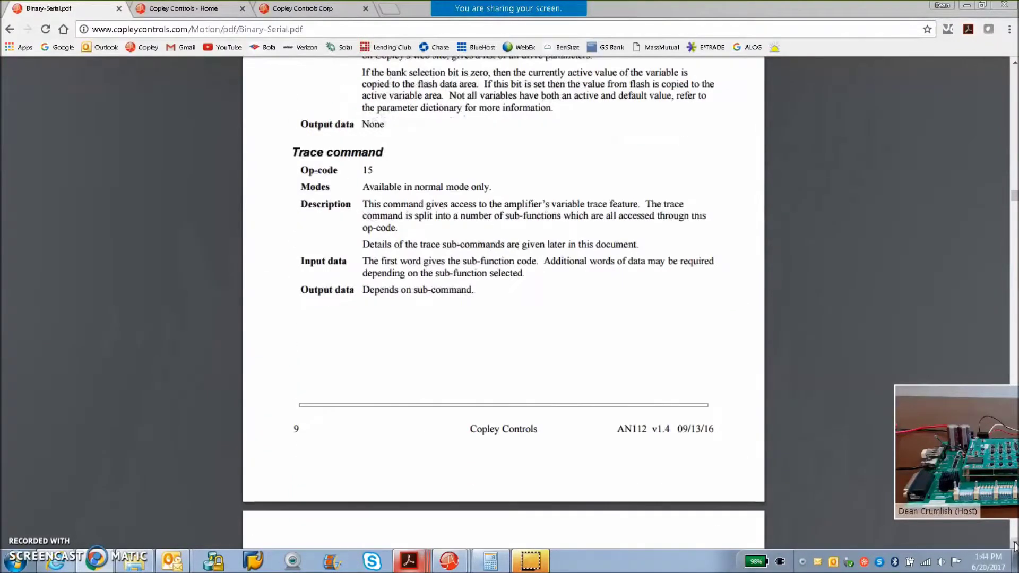
scroll(1014, 545, "down", 8)
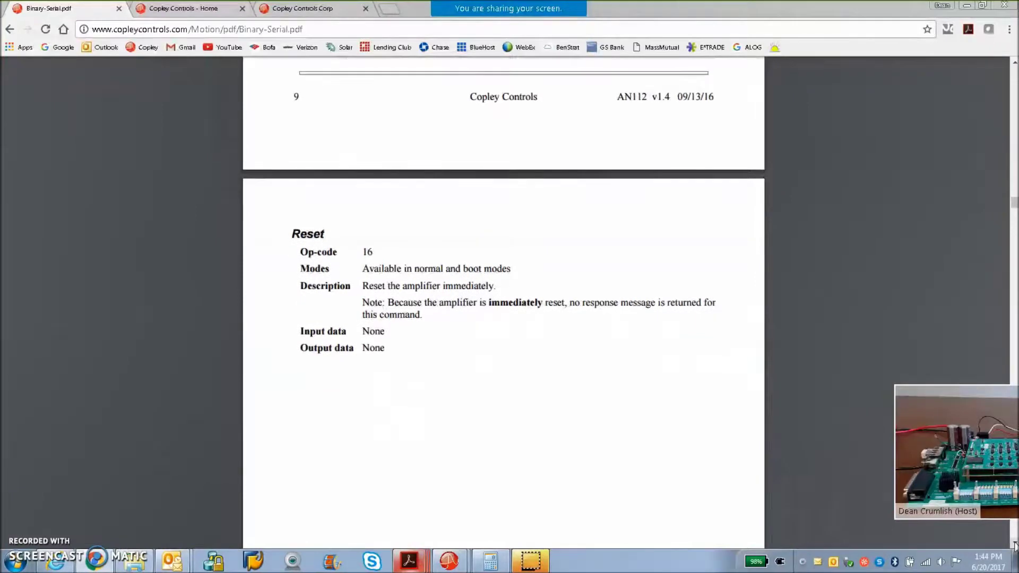
scroll(1015, 546, "down", 10)
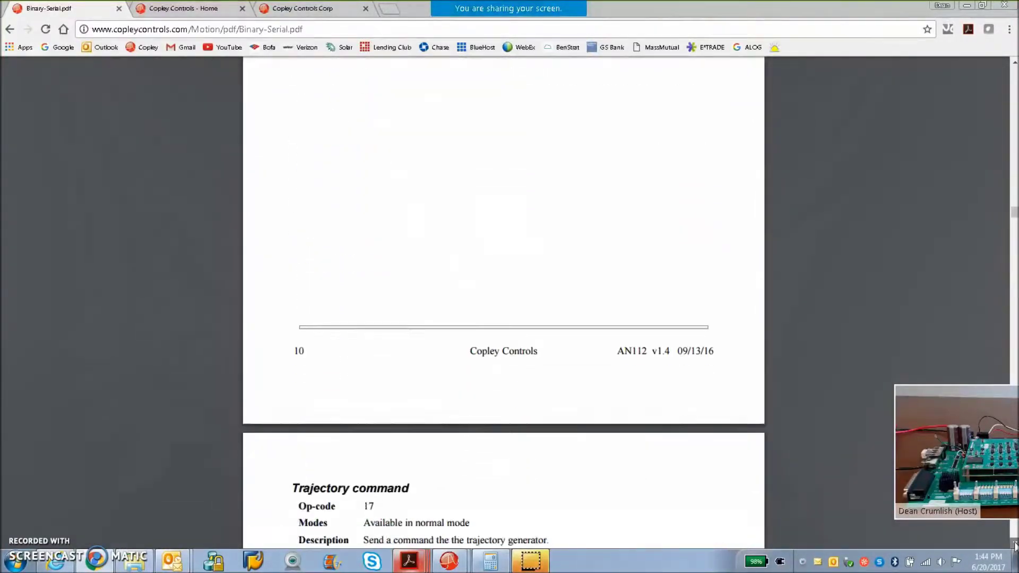
scroll(1015, 546, "down", 7)
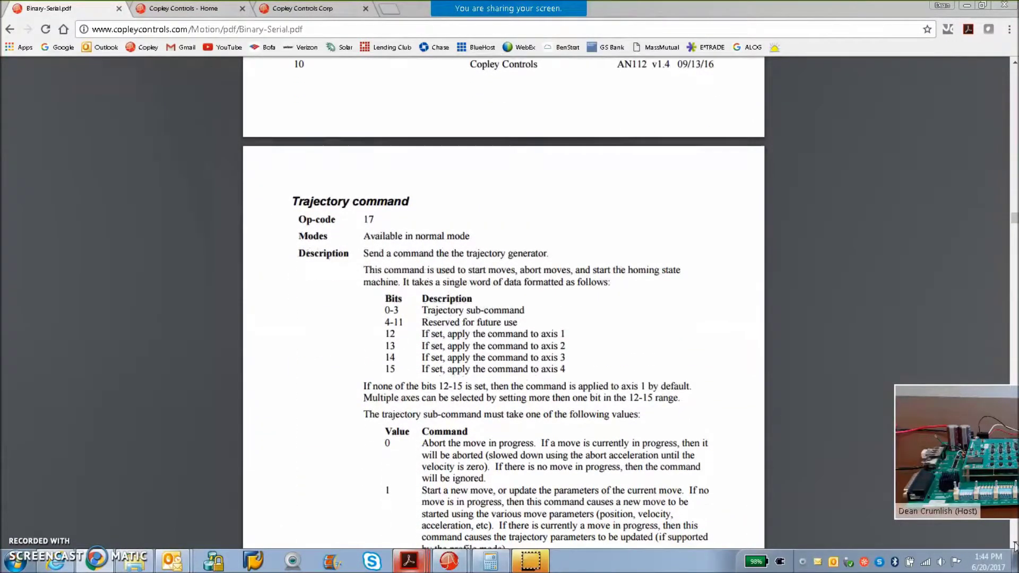
scroll(1014, 545, "down", 3)
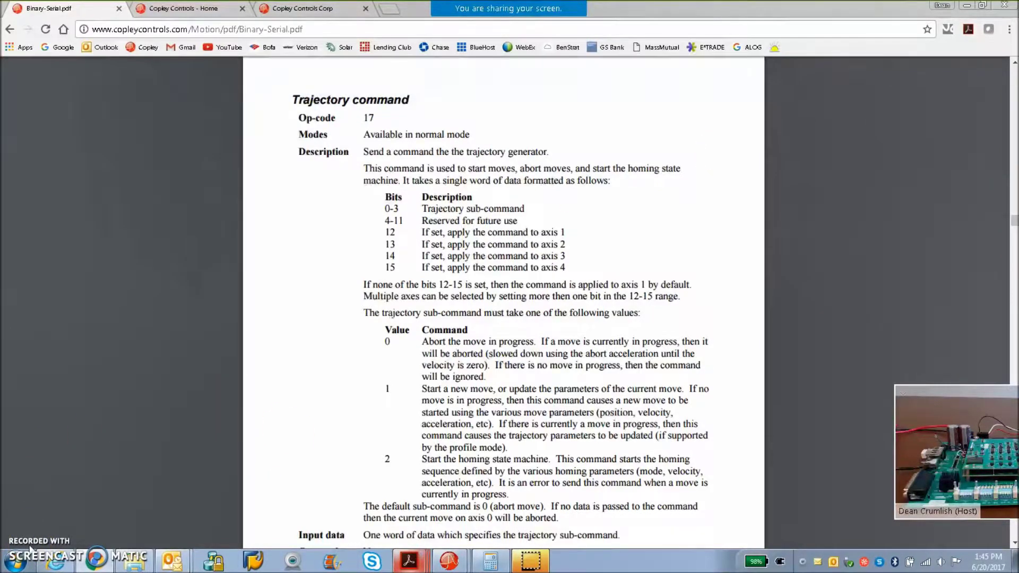
Step: Open Downloads > Communication Protocols on the Copley home tab, then return to the Binary Serial Guide in Acrobat
left_click(204, 13)
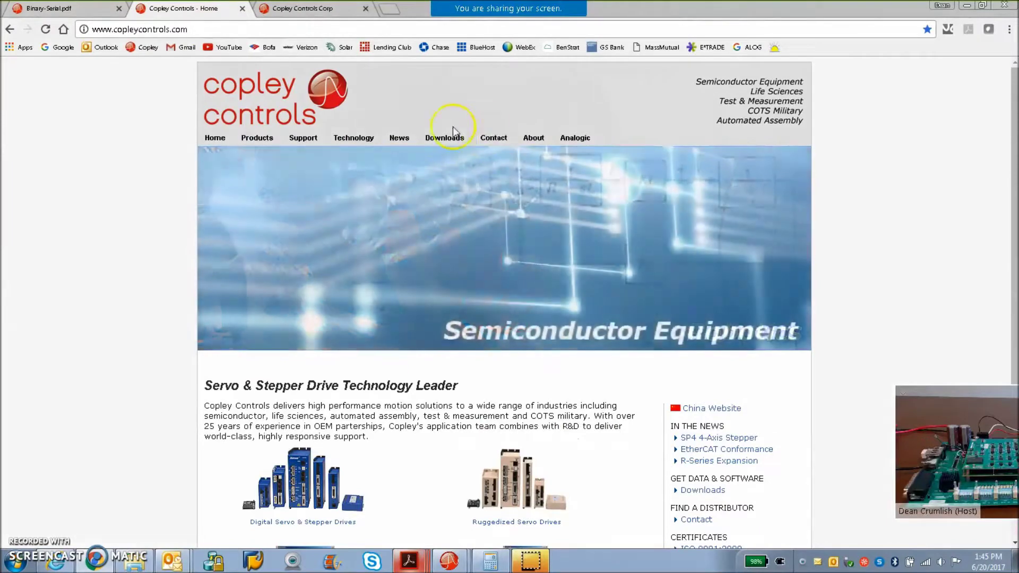
left_click(449, 139)
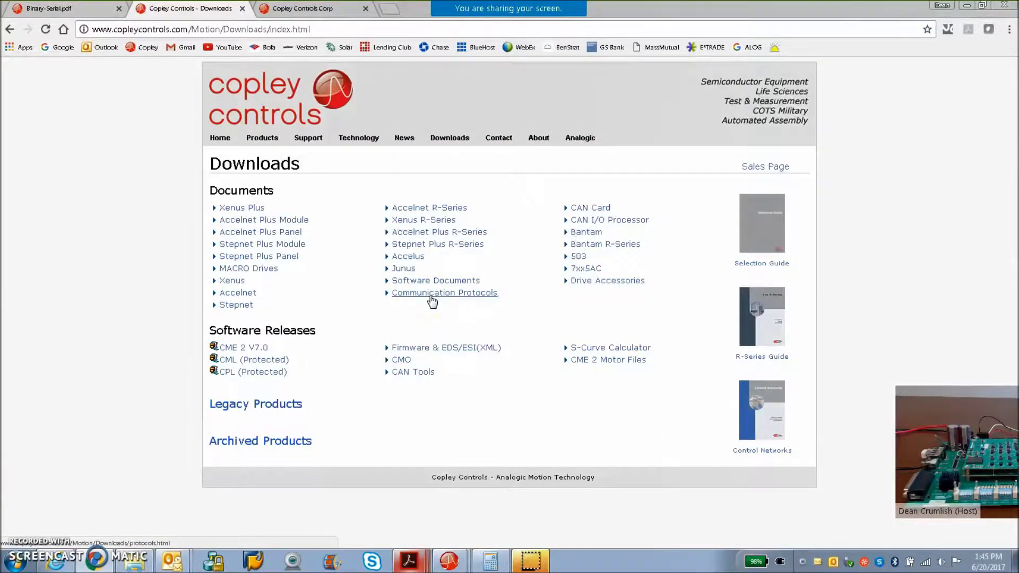
left_click(432, 298)
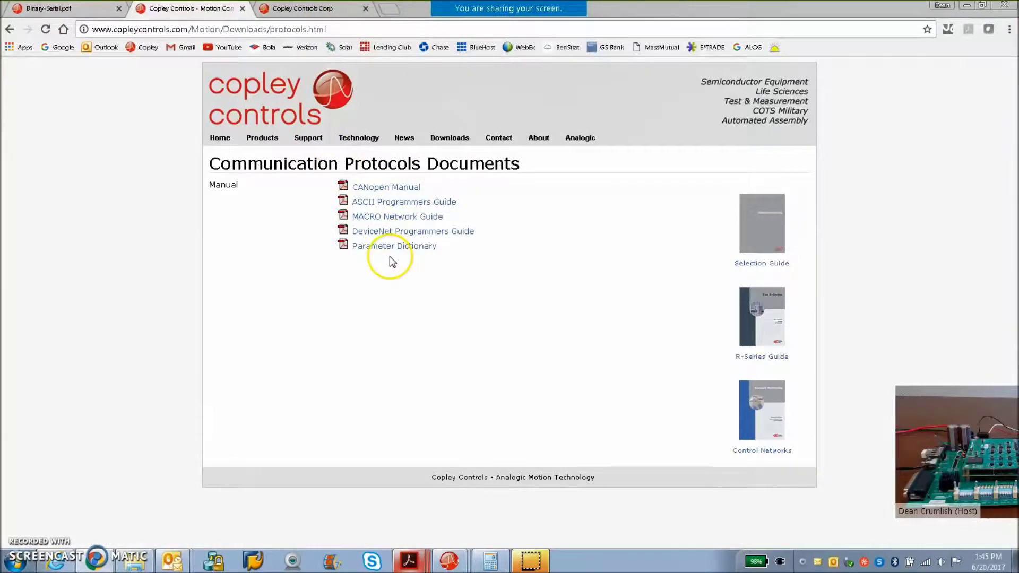
mouse_move(56, 561)
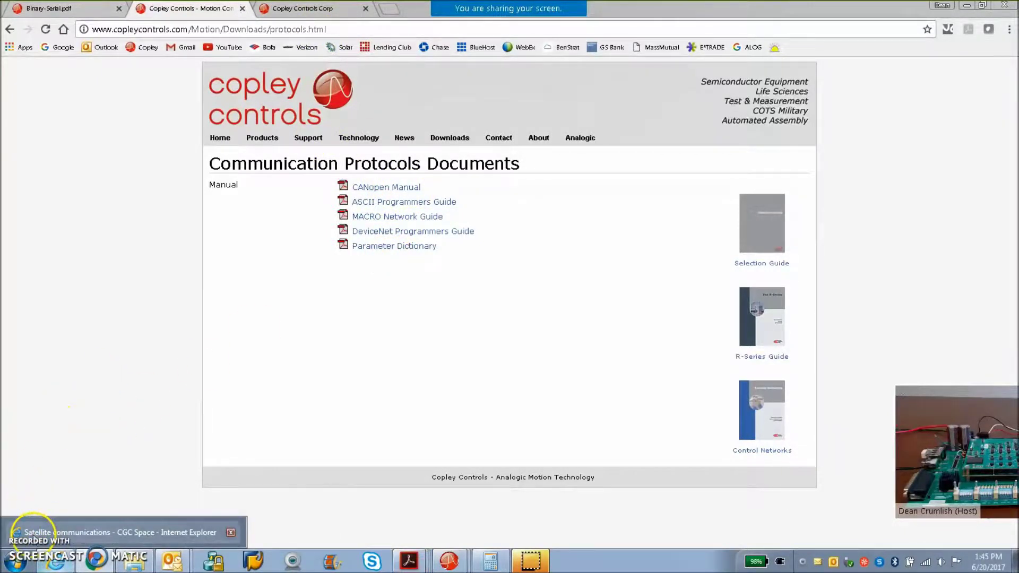
key("alt+Tab")
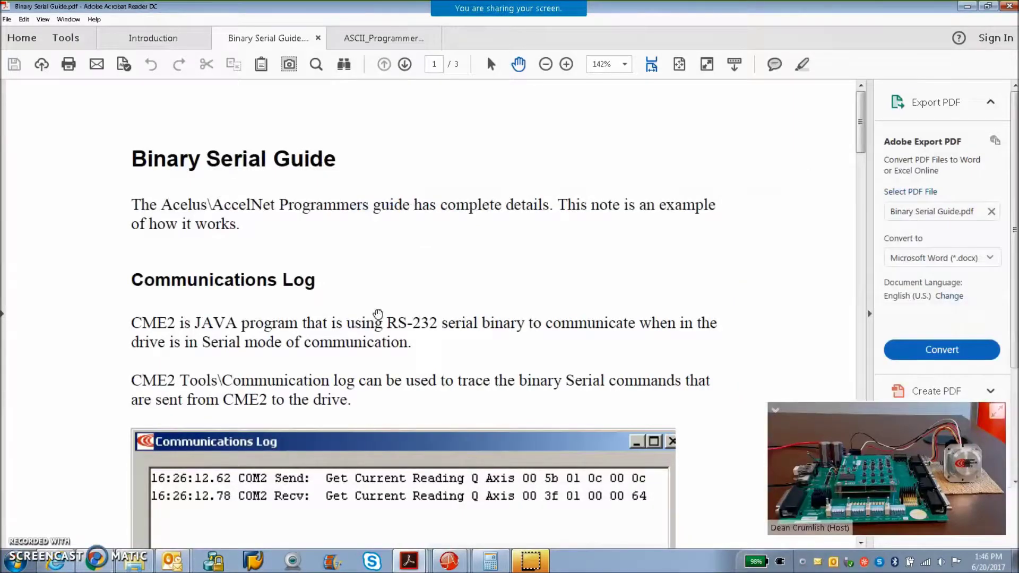
Step: Scroll the Binary Serial Guide past the Communications Log image to 'Example Getting Actual Current' on page 2
left_click(550, 355)
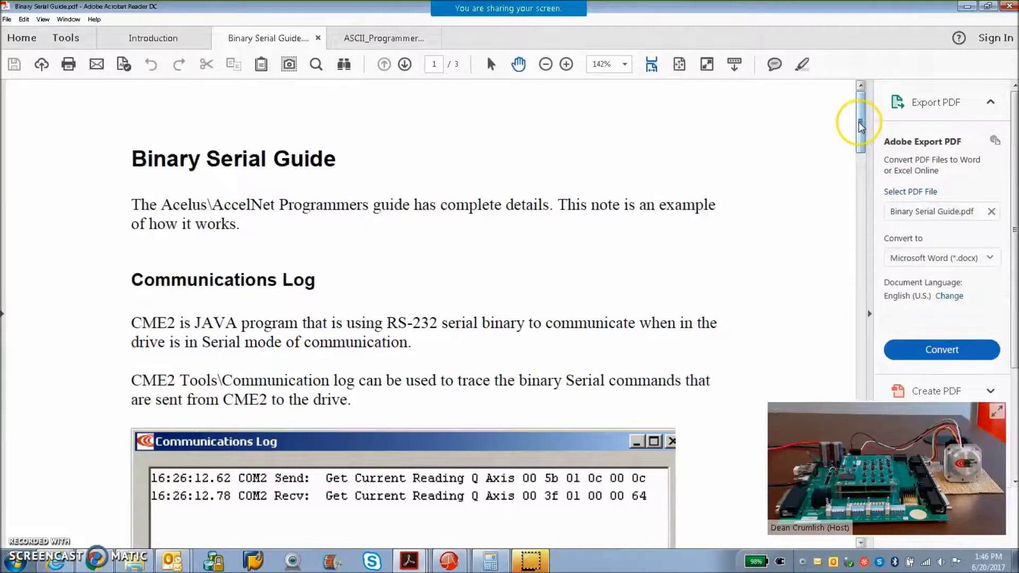
left_click_drag(860, 126, 859, 154)
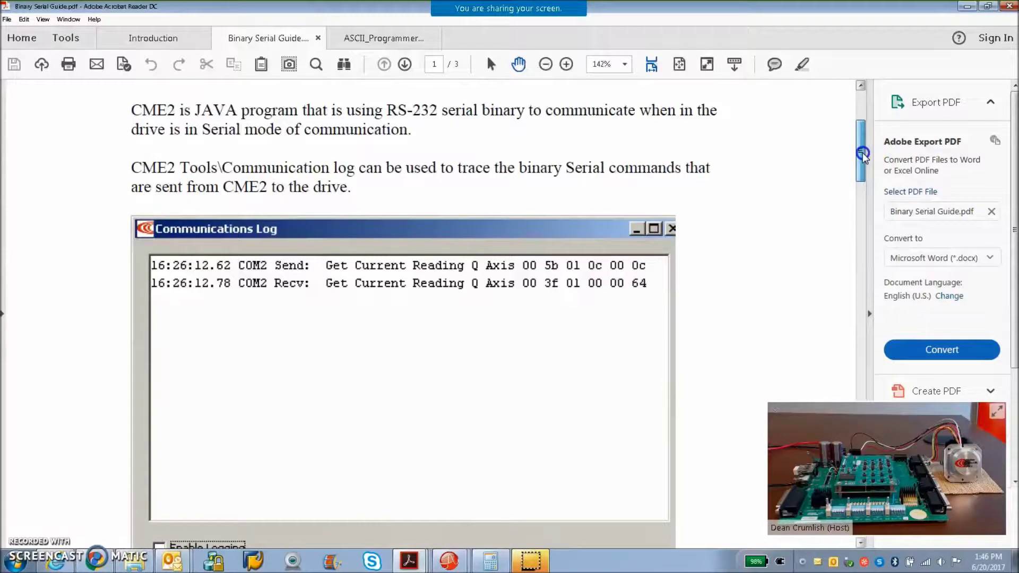
left_click_drag(862, 156, 855, 276)
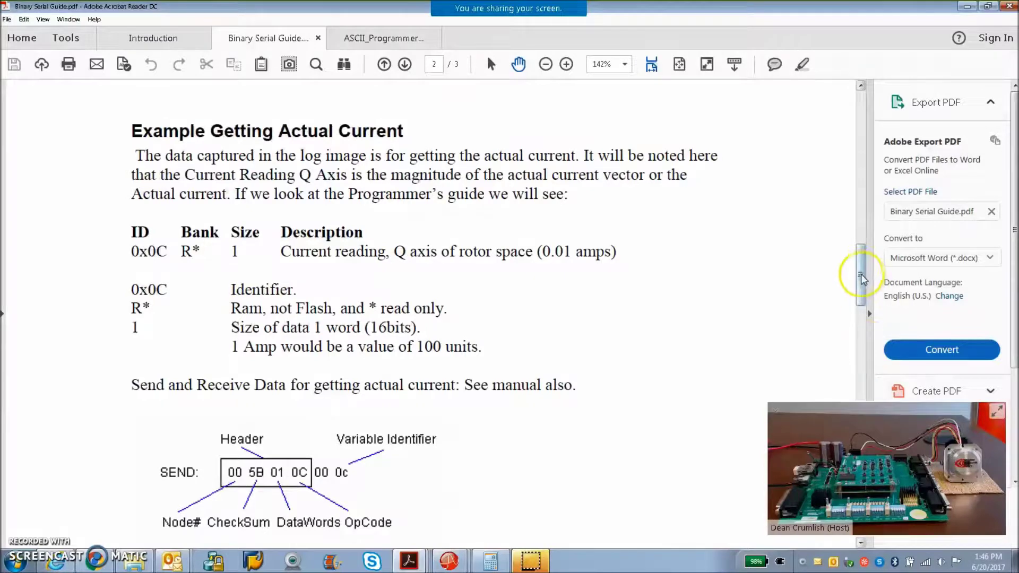
left_click_drag(860, 273, 860, 278)
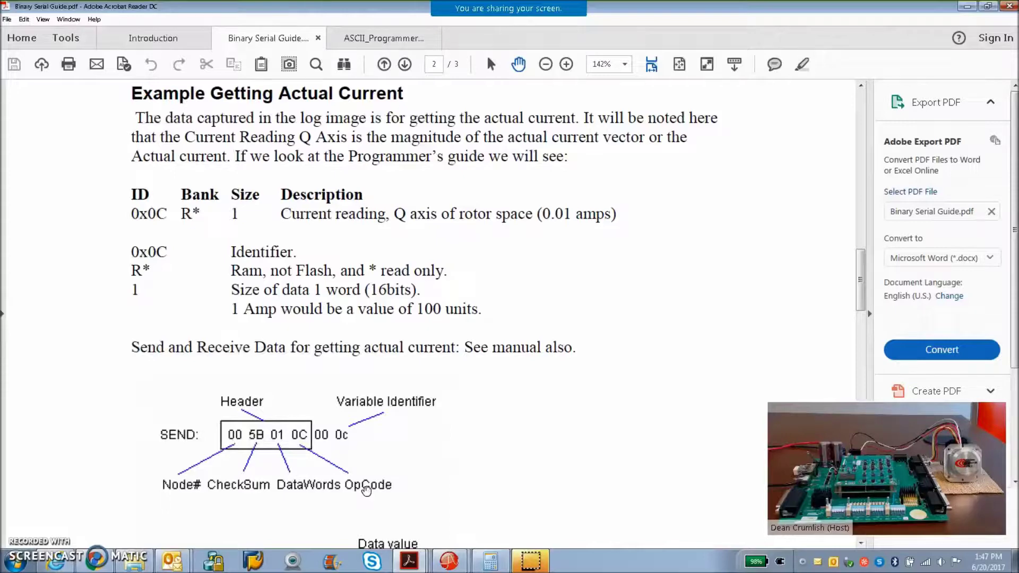
Step: Scroll until the SEND and RECV byte diagrams for getting actual current are fully visible
left_click(296, 434)
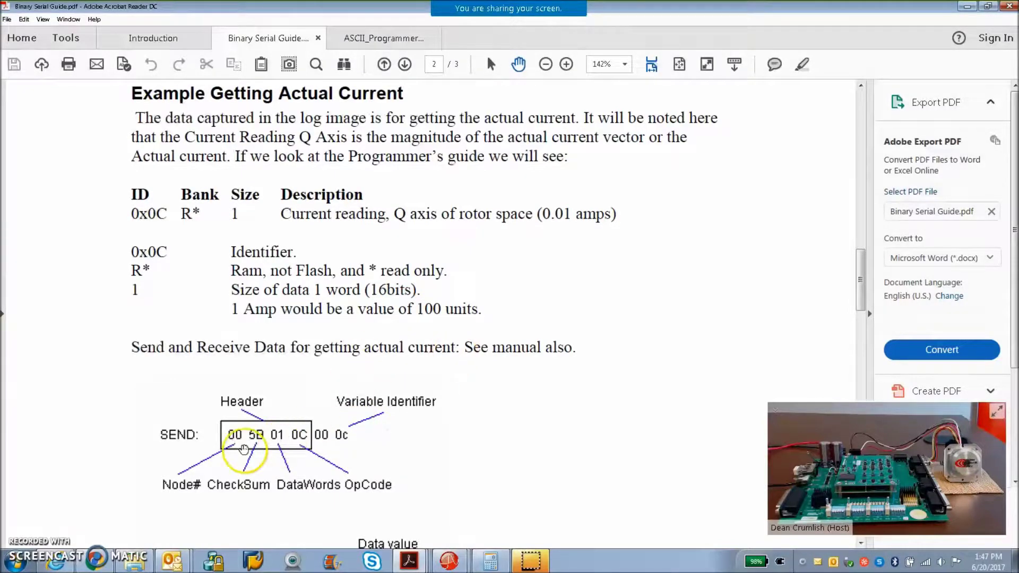
left_click_drag(861, 274, 860, 301)
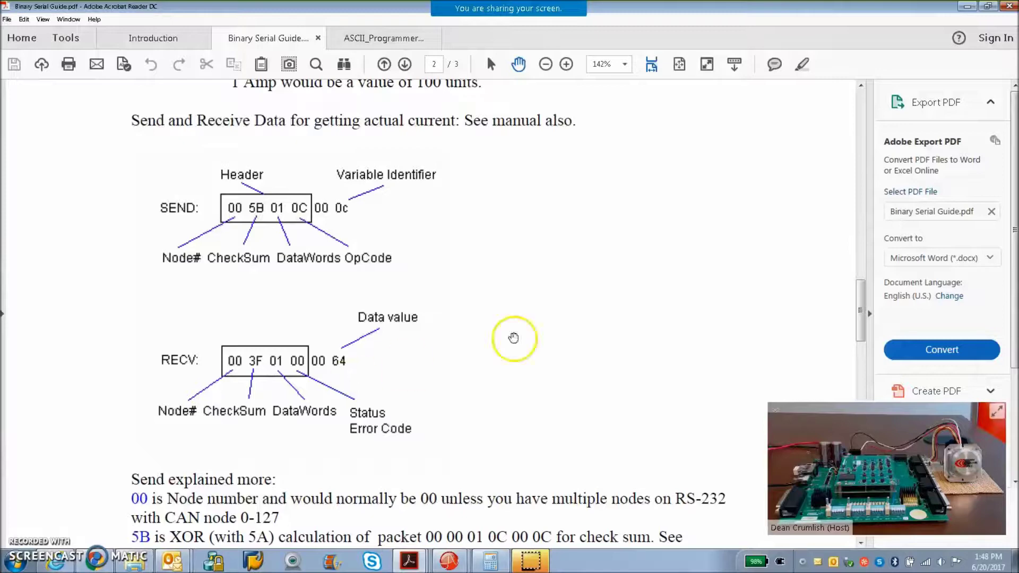
left_click_drag(862, 292, 862, 340)
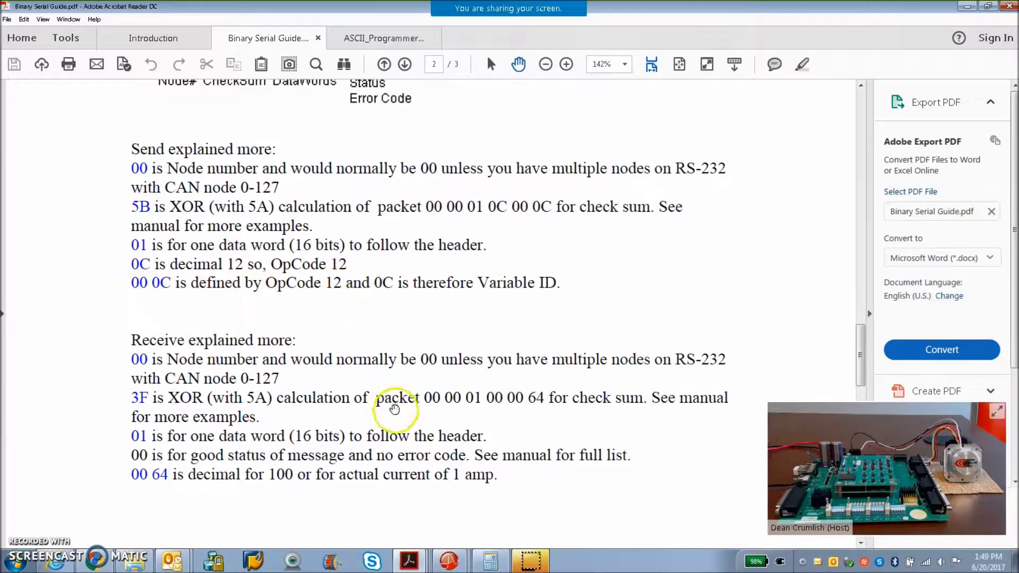
Step: Read the Send and Receive explained-more sections, then minimize Acrobat to reveal CME 2 and Calculator
left_click_drag(388, 393, 397, 319)
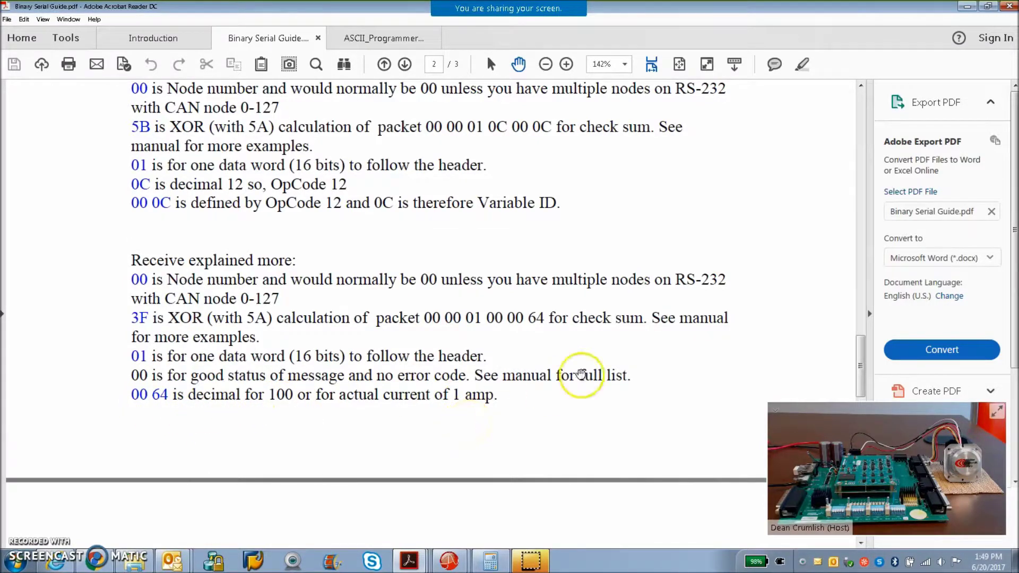
left_click(967, 8)
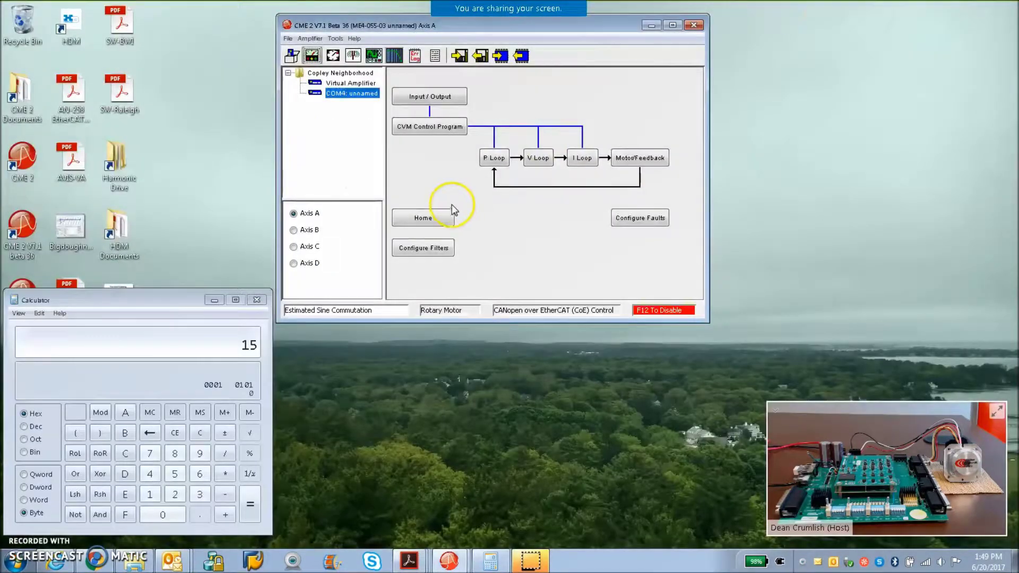
Step: Open the Axis A Communications Log and enlarge it in the top-right corner of the screen
left_click(335, 39)
left_click(349, 68)
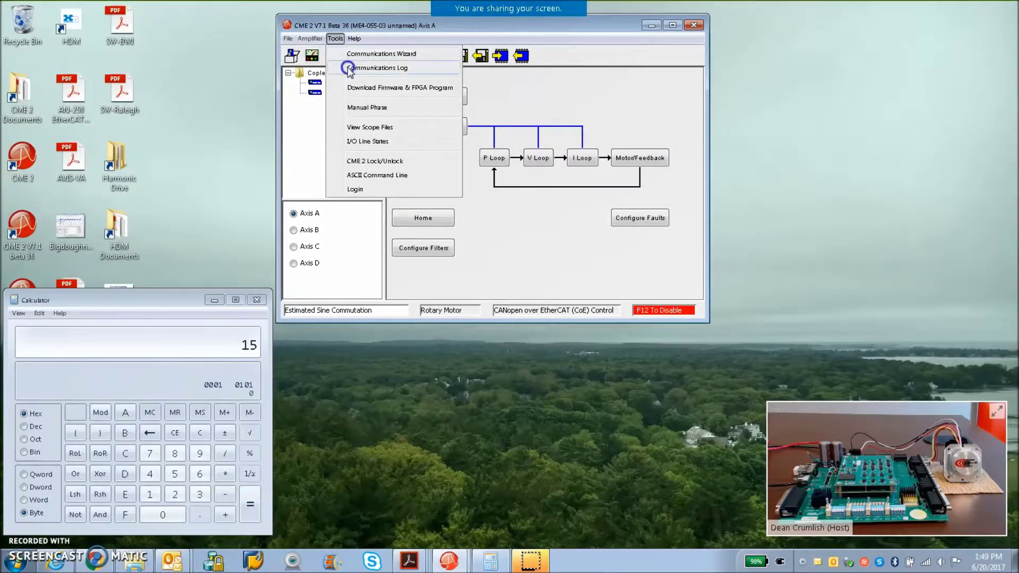
left_click_drag(371, 55, 674, 48)
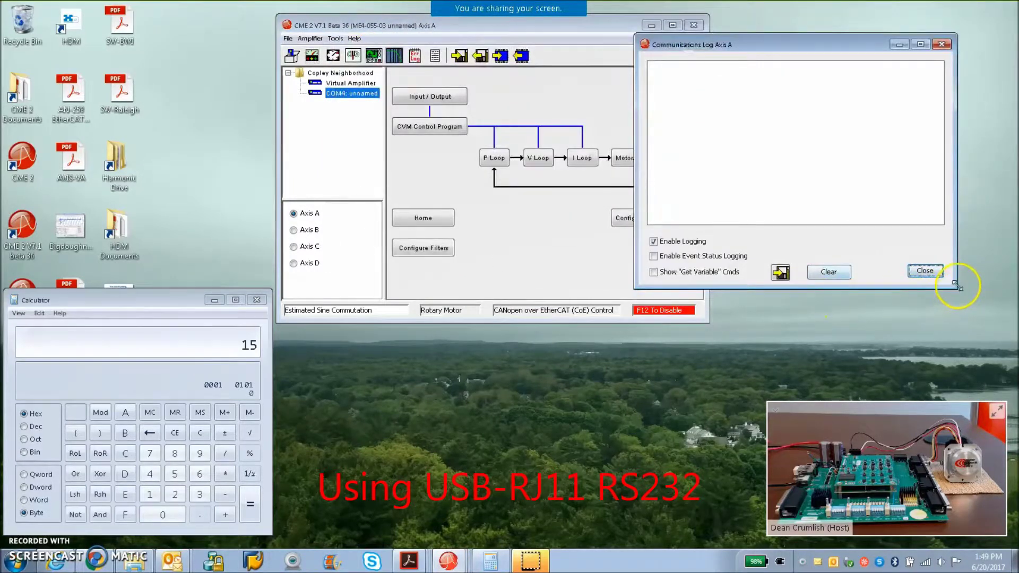
left_click_drag(959, 286, 1010, 304)
left_click_drag(814, 40, 755, 47)
left_click_drag(958, 306, 1009, 322)
left_click_drag(816, 43, 824, 25)
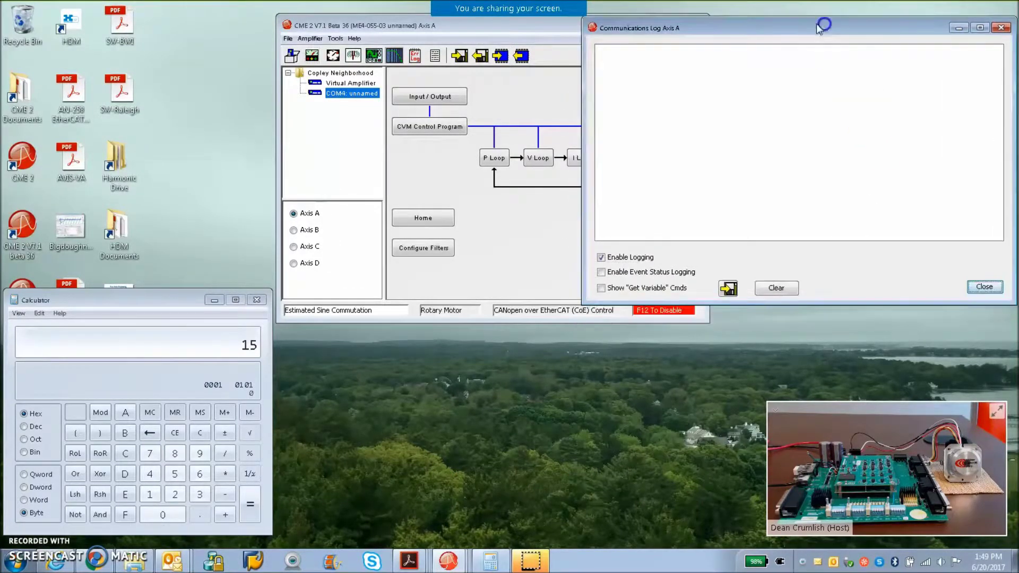
Step: Place the Axis A Control Panel at the lower left, enable jogging, then close the panel
left_click(292, 56)
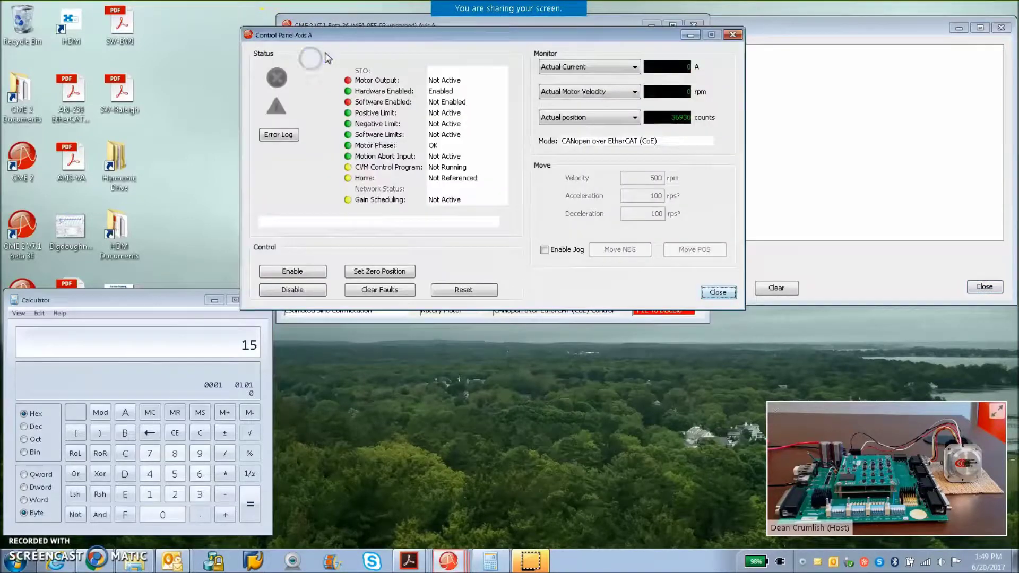
left_click_drag(383, 40, 184, 105)
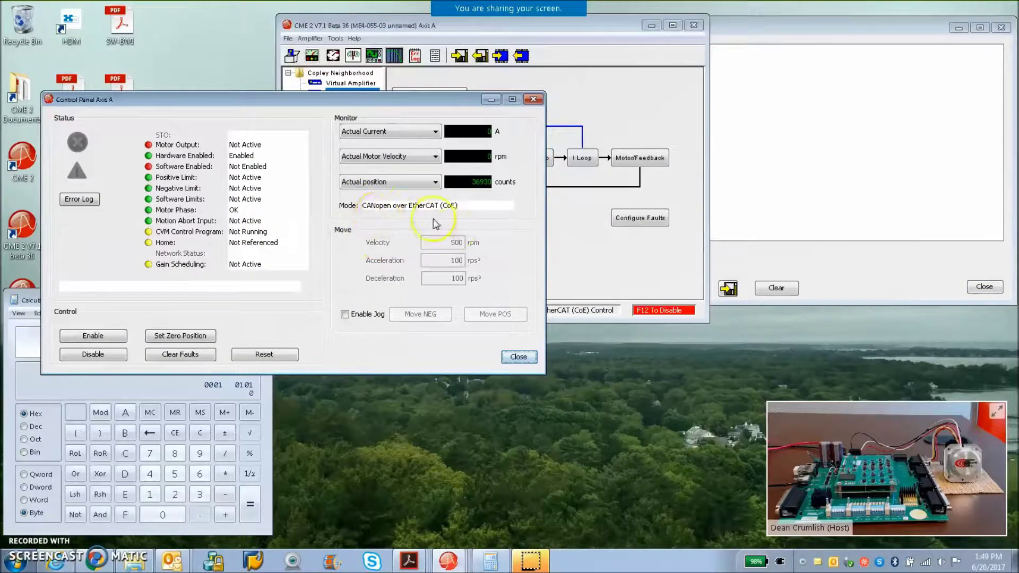
left_click_drag(296, 101, 286, 104)
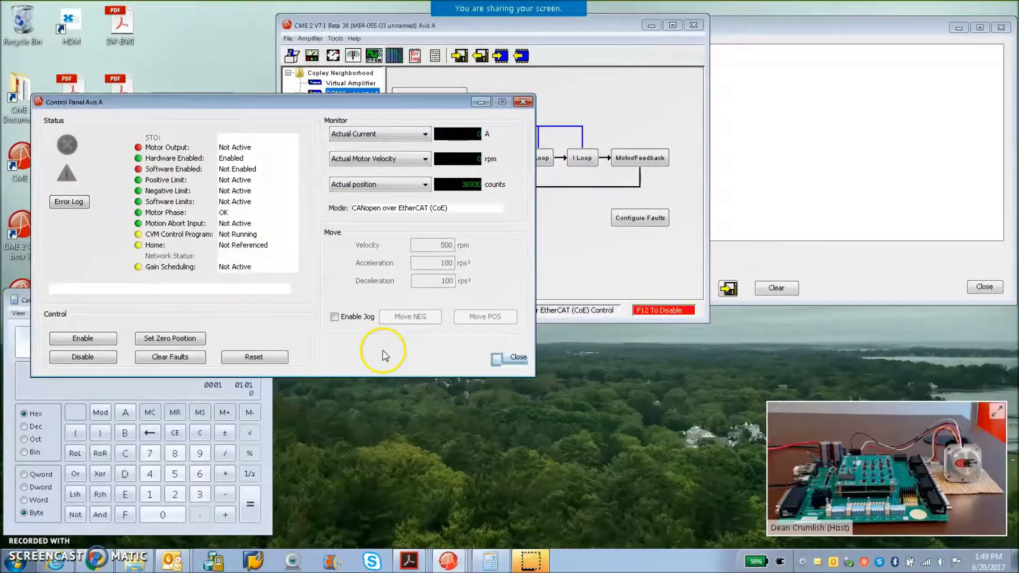
left_click(335, 318)
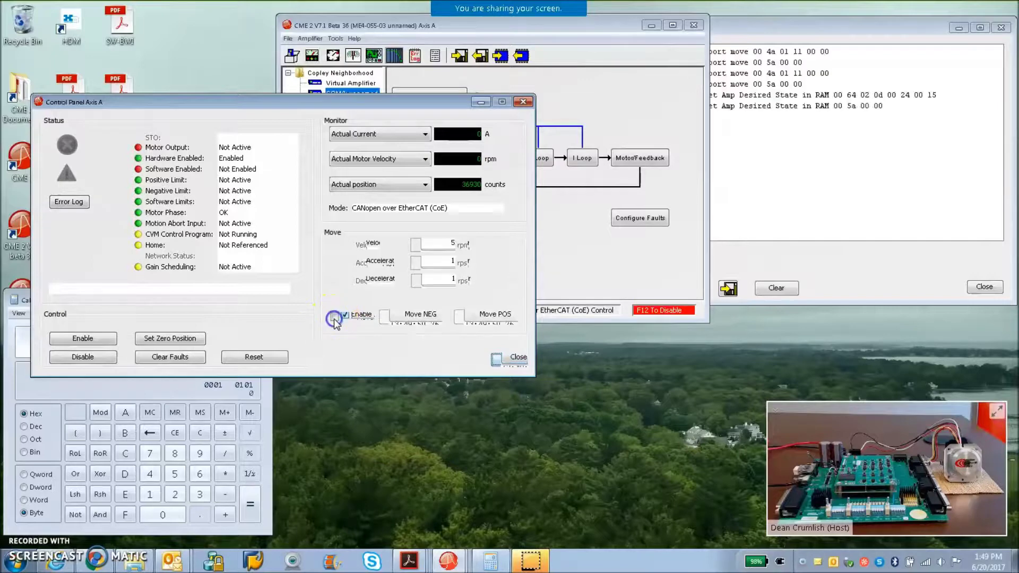
left_click(522, 101)
Step: Reopen the Axis A Control Panel at the lower left with jogging turned on
left_click(311, 55)
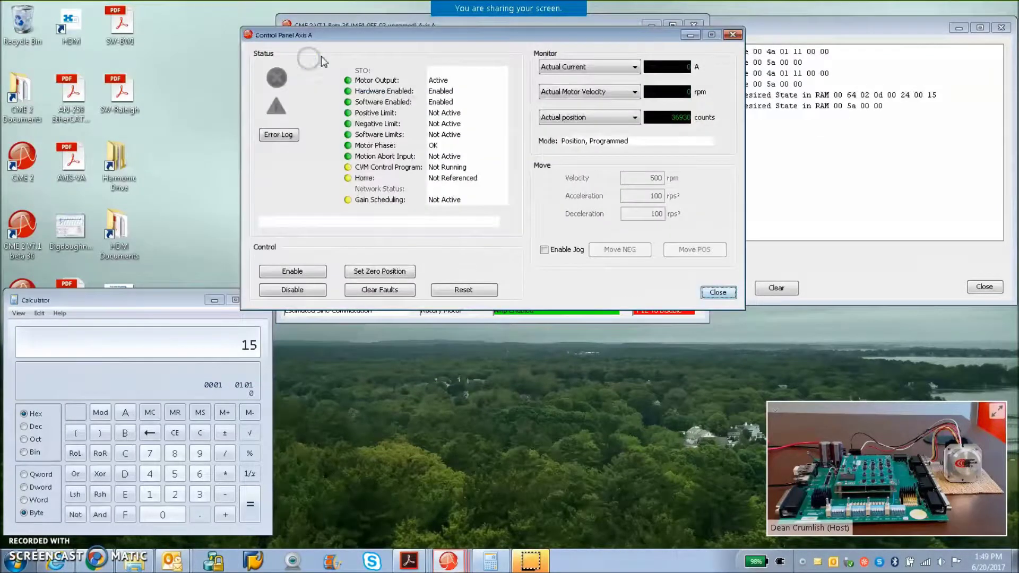
left_click_drag(421, 37, 193, 150)
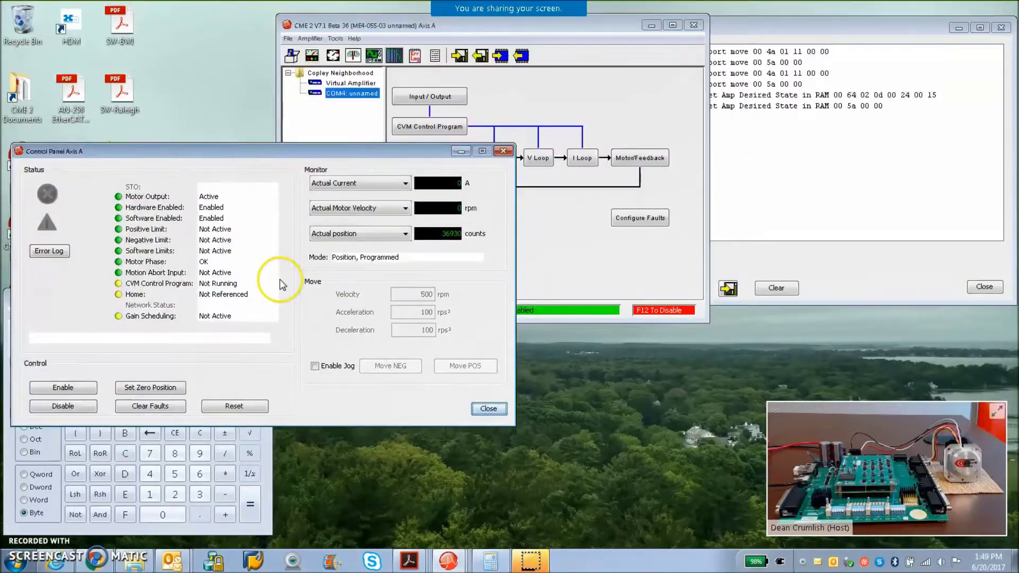
left_click(315, 366)
Step: Clear the log, toggle jogging off and on to capture fresh packets, and select jog velocity
left_click(793, 53)
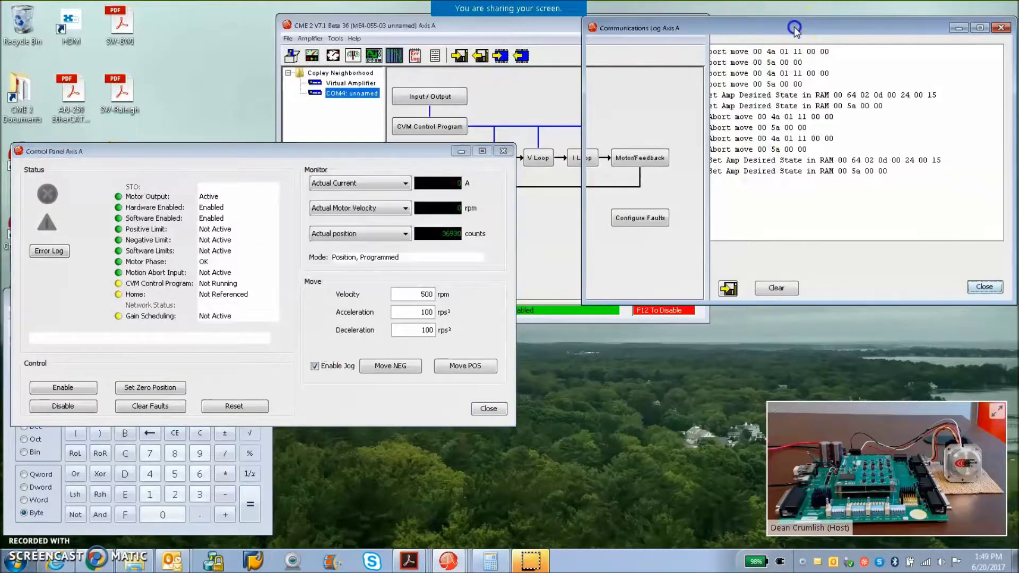
left_click(776, 288)
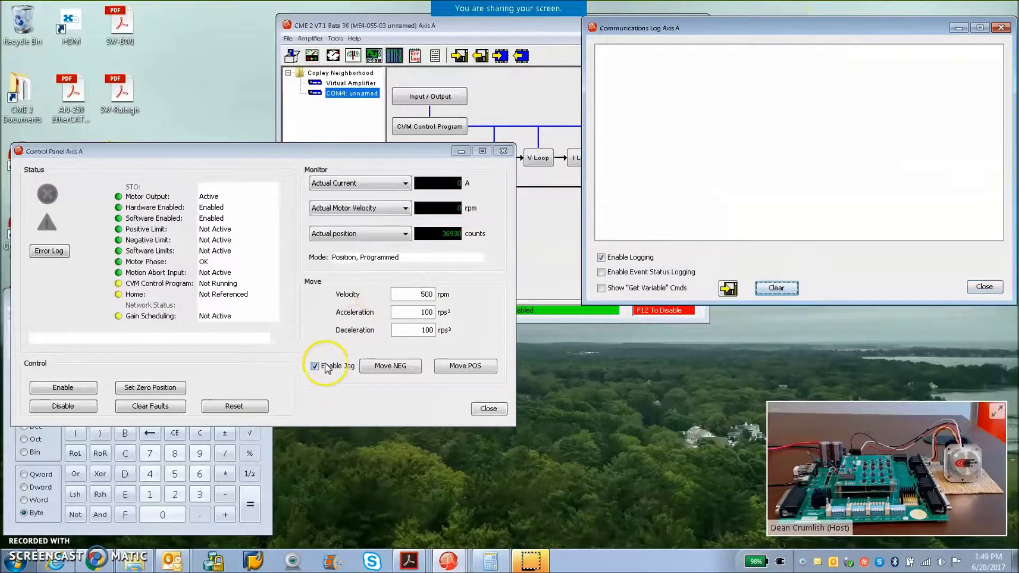
left_click(315, 366)
left_click(769, 289)
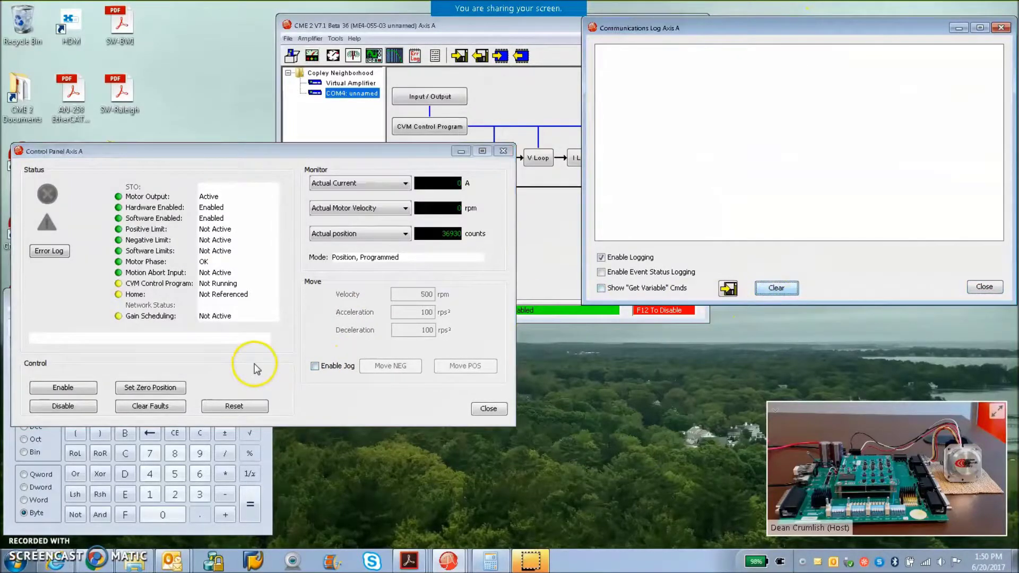
left_click(316, 365)
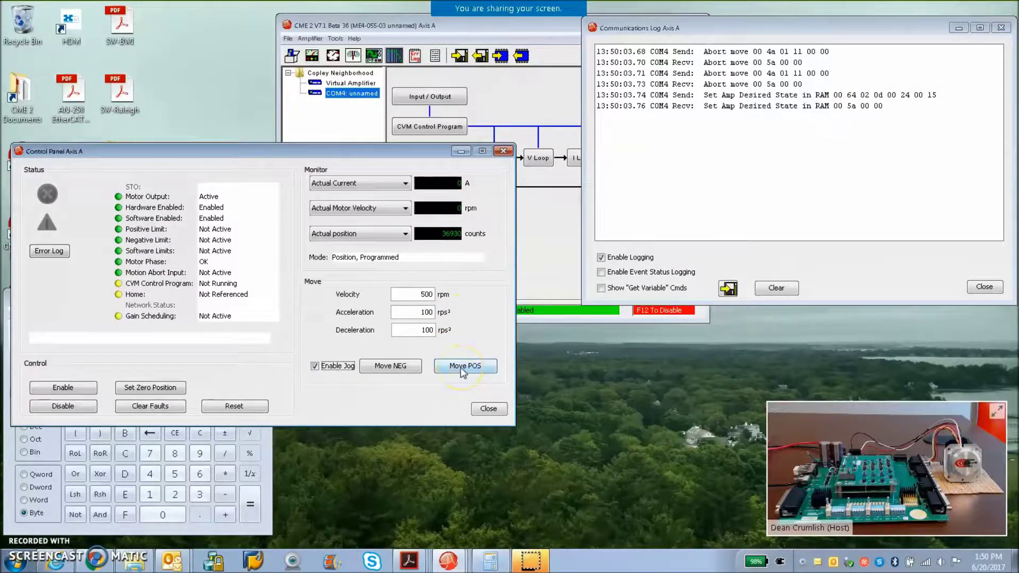
left_click(419, 294)
Step: Run a positive jog at 10000 rpm past the velocity warning, then heighten and clear the log
type("10000")
left_click(461, 366)
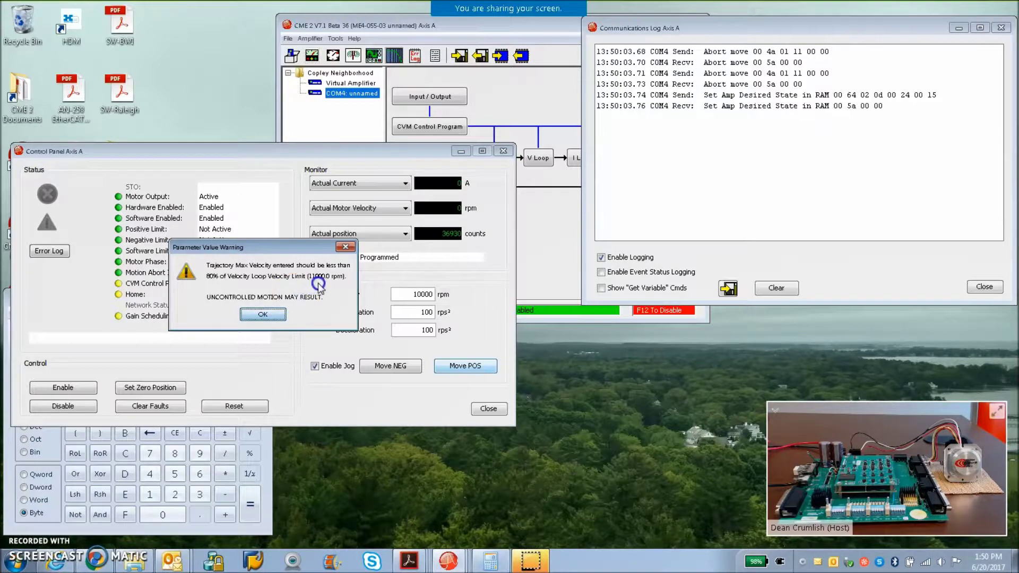
left_click(264, 315)
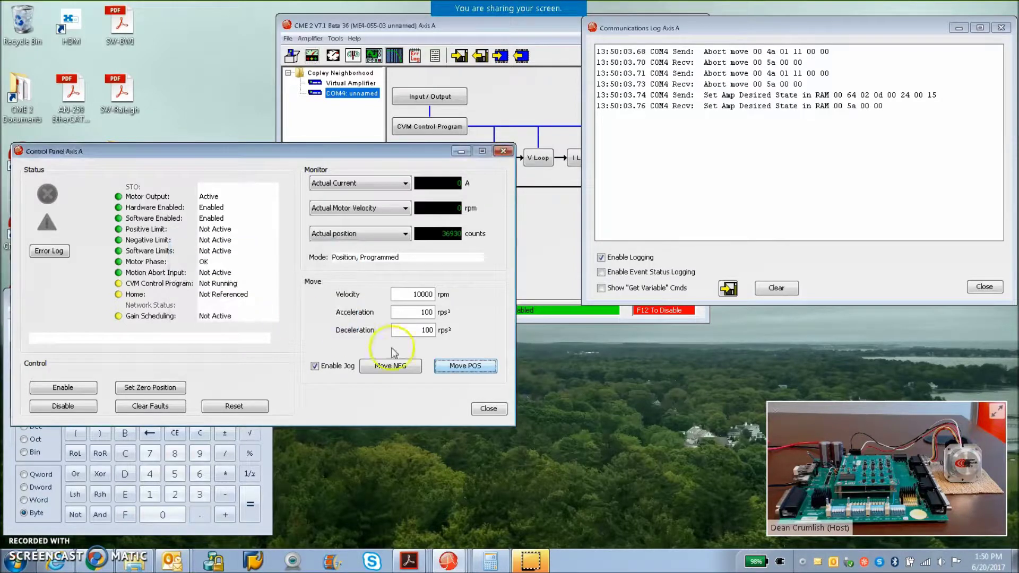
left_click(469, 367)
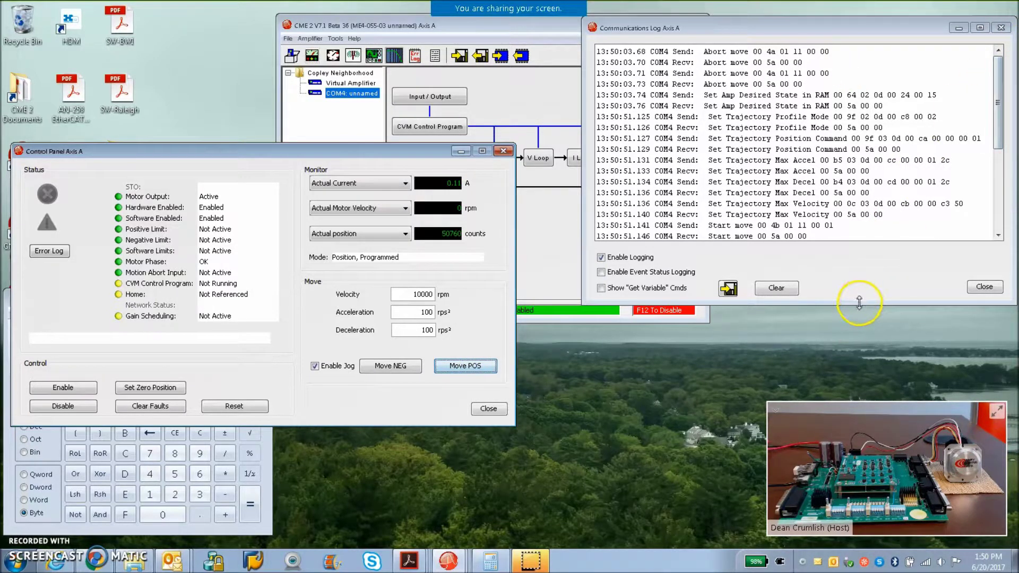
left_click_drag(859, 303, 859, 363)
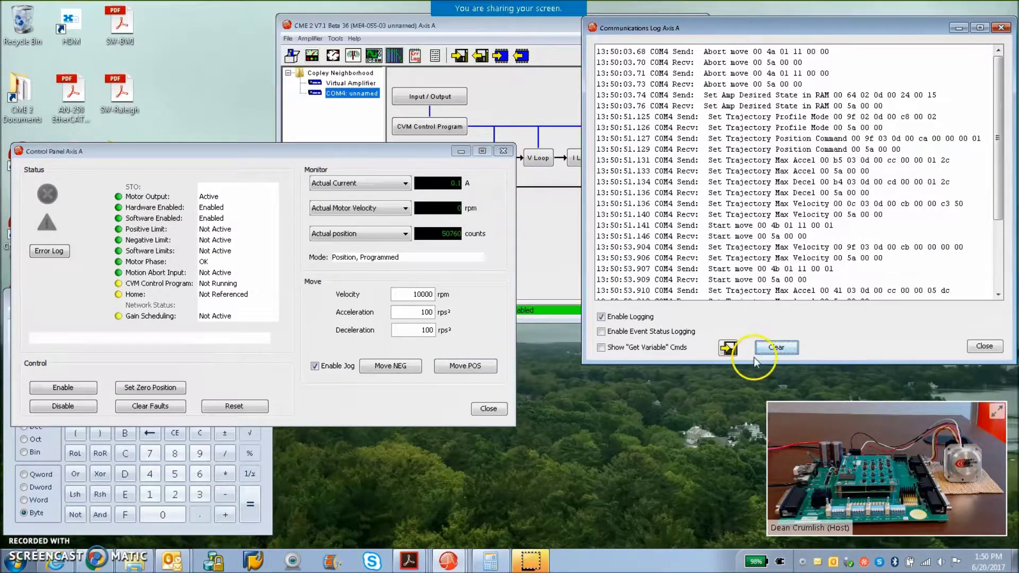
left_click(758, 351)
Step: Hold Move POS to log a positive jog move, which stops at 73006 counts
left_click(466, 365)
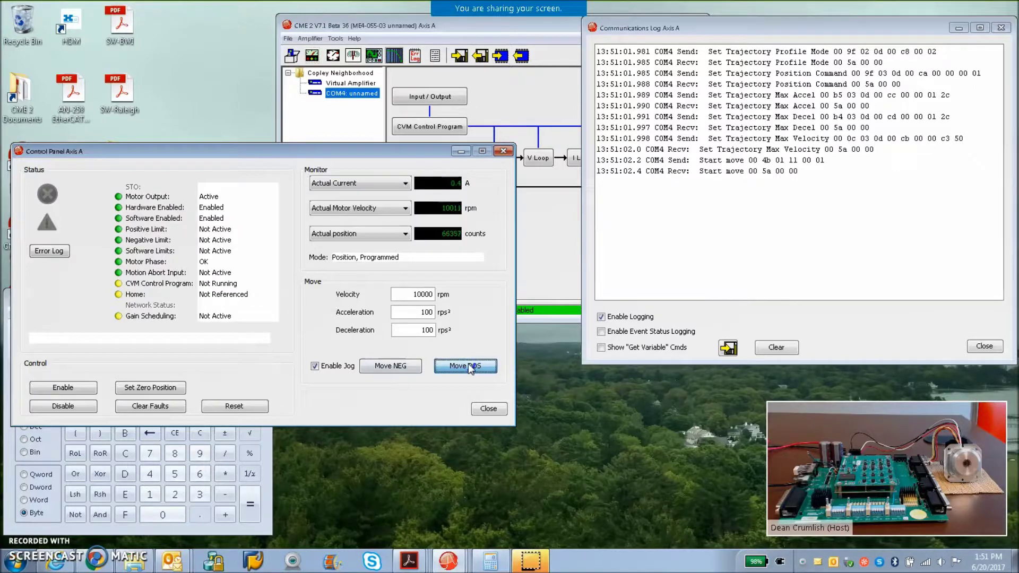
left_click_drag(471, 369, 470, 369)
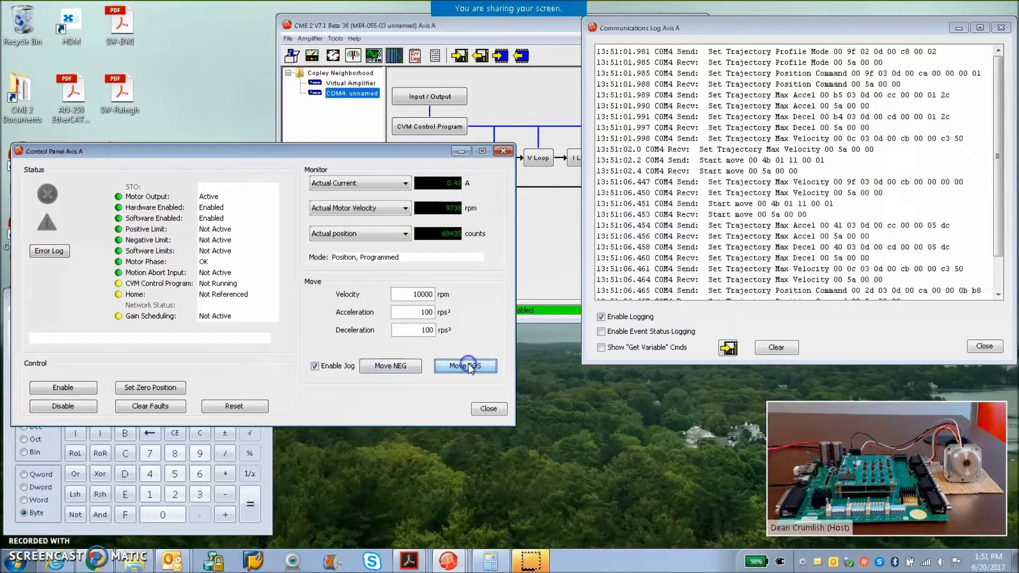
left_click(1001, 117)
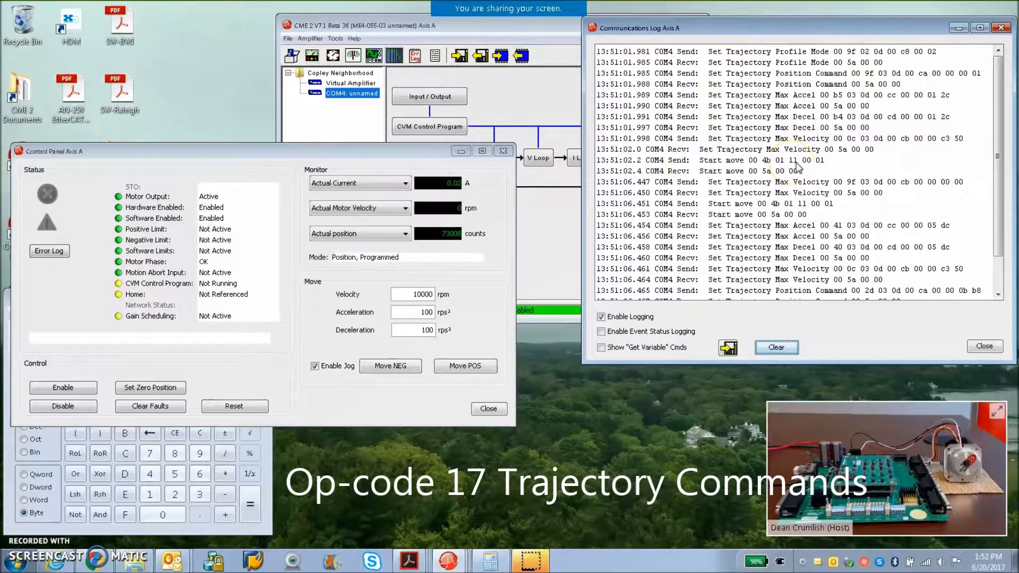
Step: Confirm in Calculator that hex 11 equals decimal 17, then return to the CANopen manual at index 0x2000
left_click(258, 463)
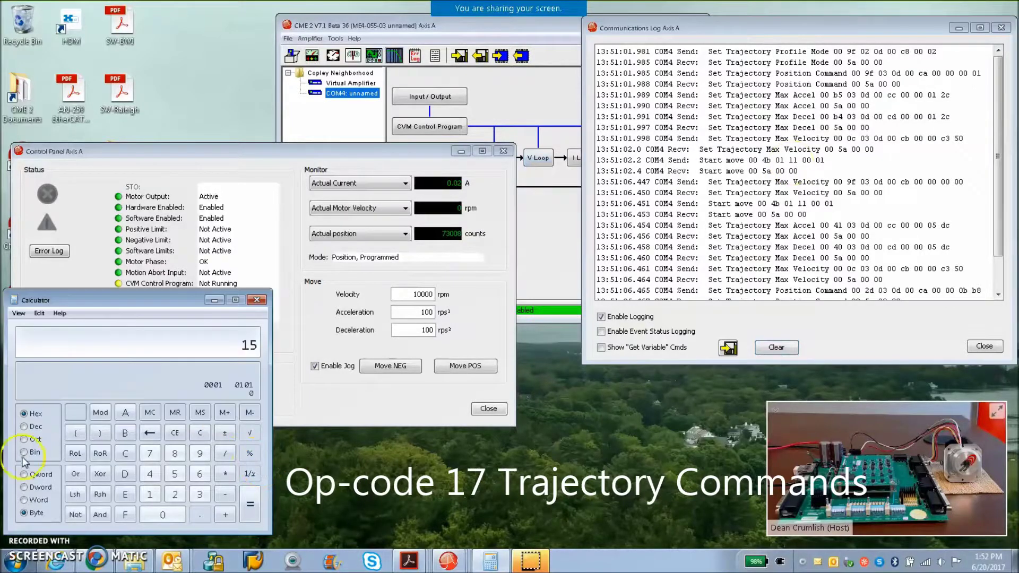
double_click(149, 495)
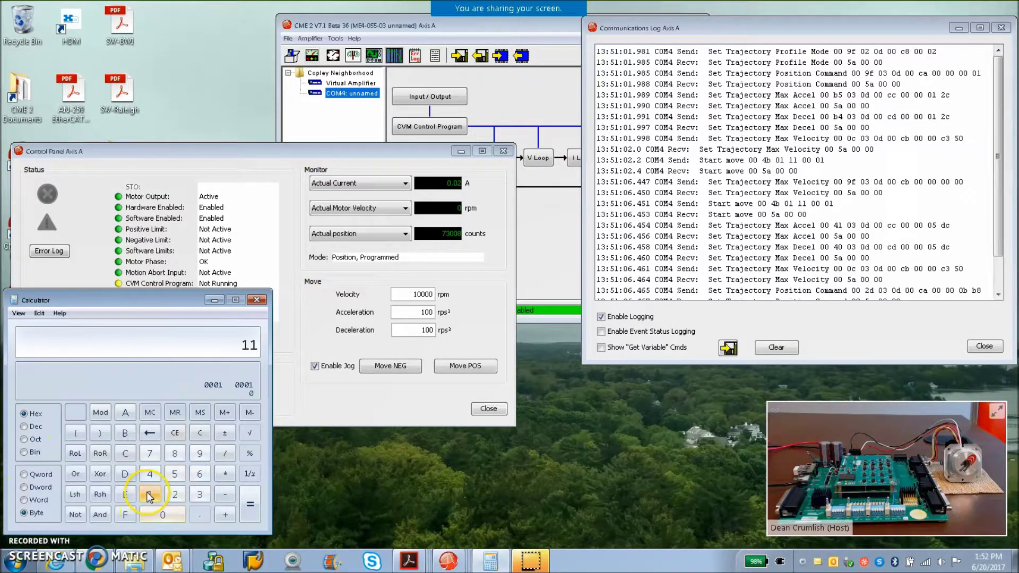
left_click(31, 429)
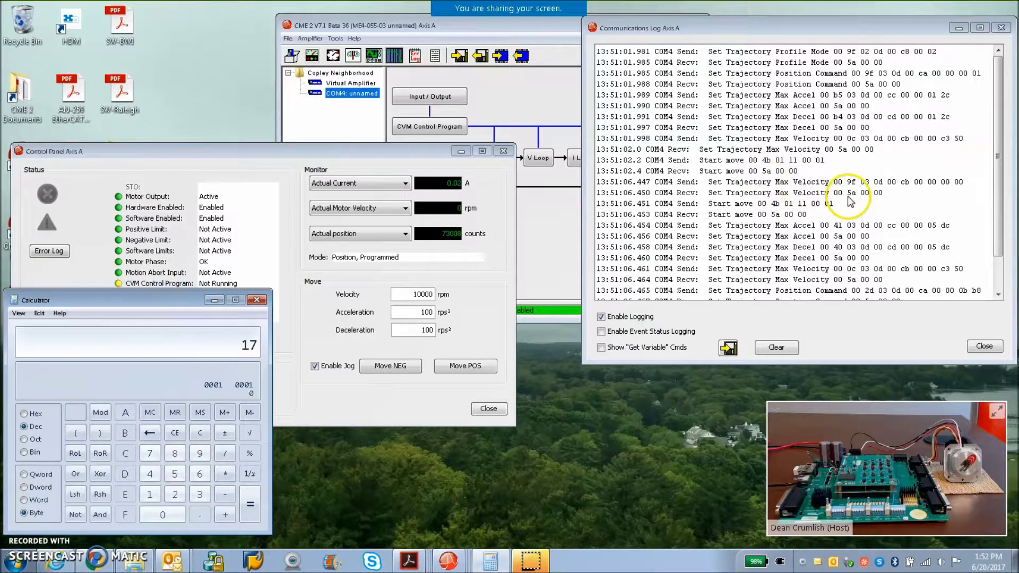
left_click(1002, 139)
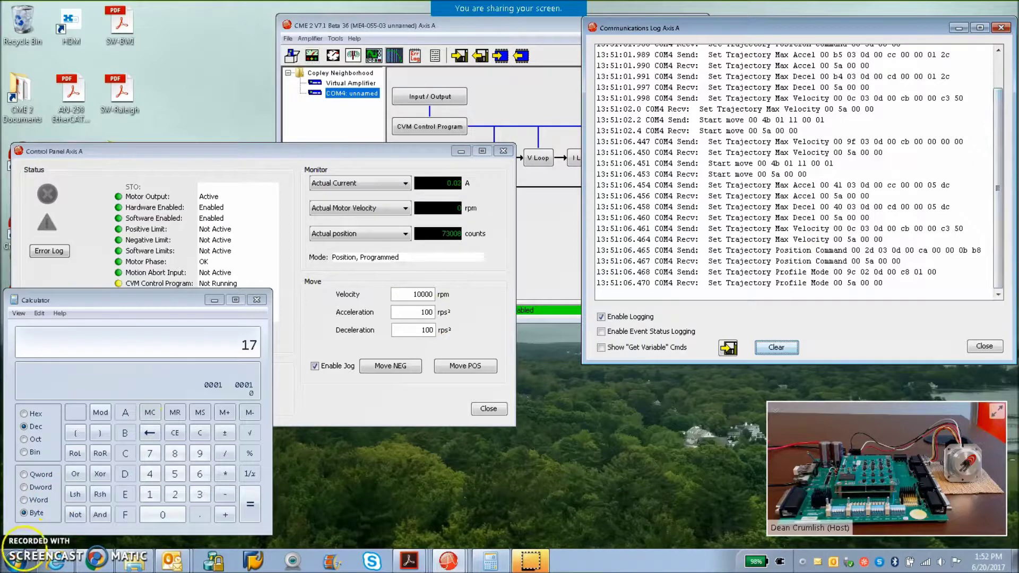
left_click(53, 560)
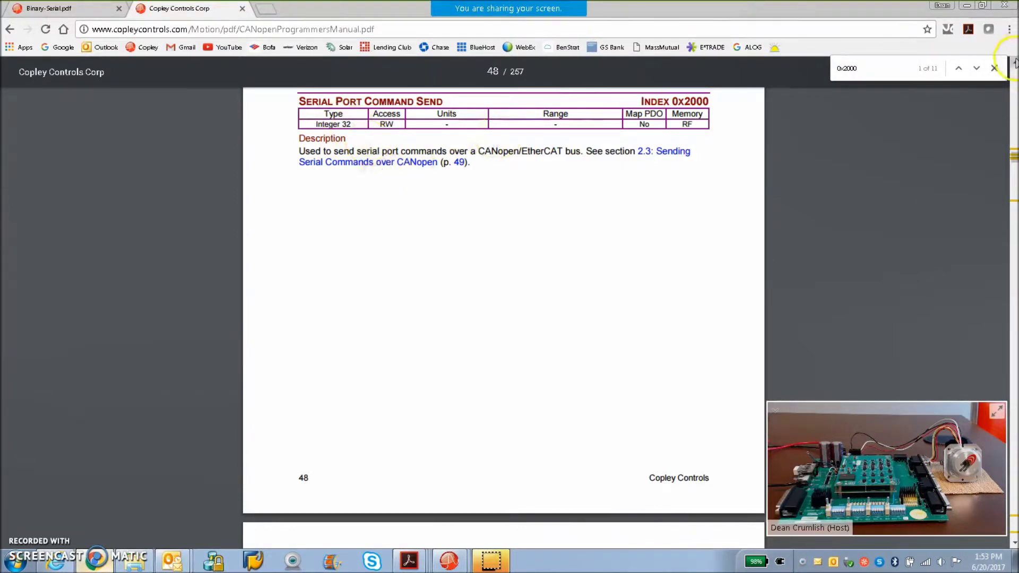
Step: Scroll the PDF to show the Serial Port Command Send entry and the section 2.3 reference
scroll(1006, 71, "up", 1)
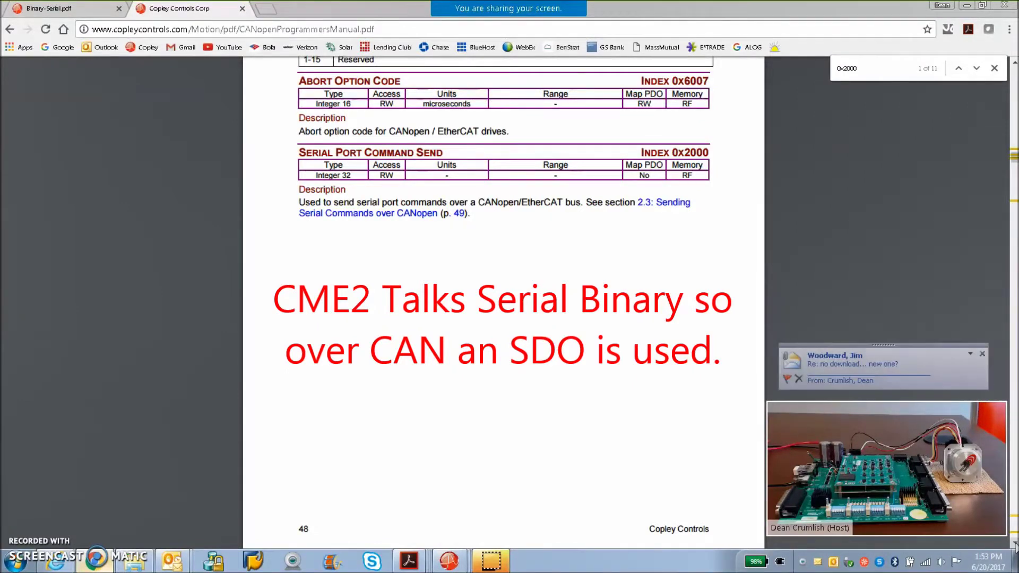
Step: Read section 2.3's Overview and Byte order down to Chapter 3, then scroll back to index 0x2000
scroll(1016, 547, "down", 7)
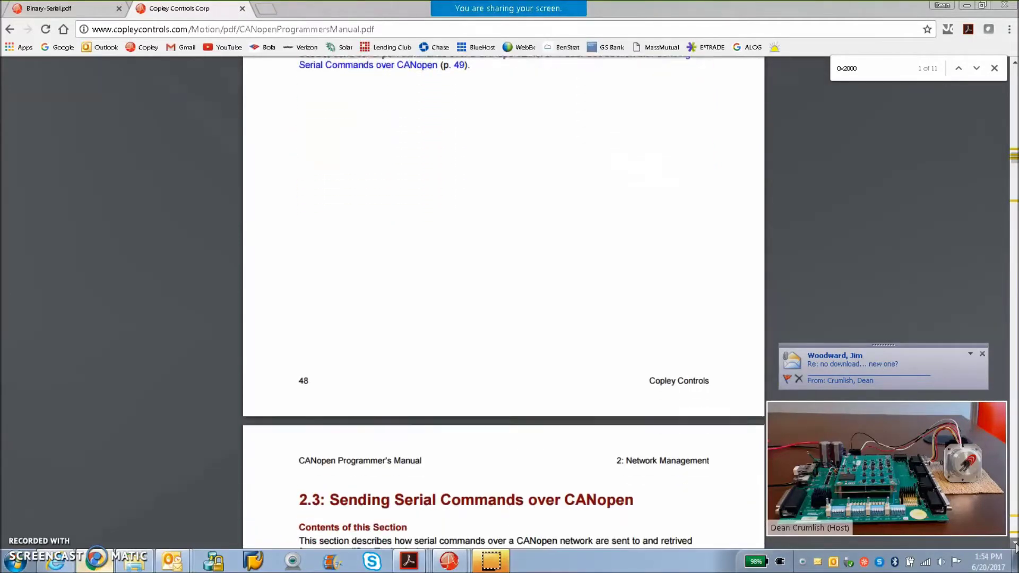
scroll(1015, 544, "down", 3)
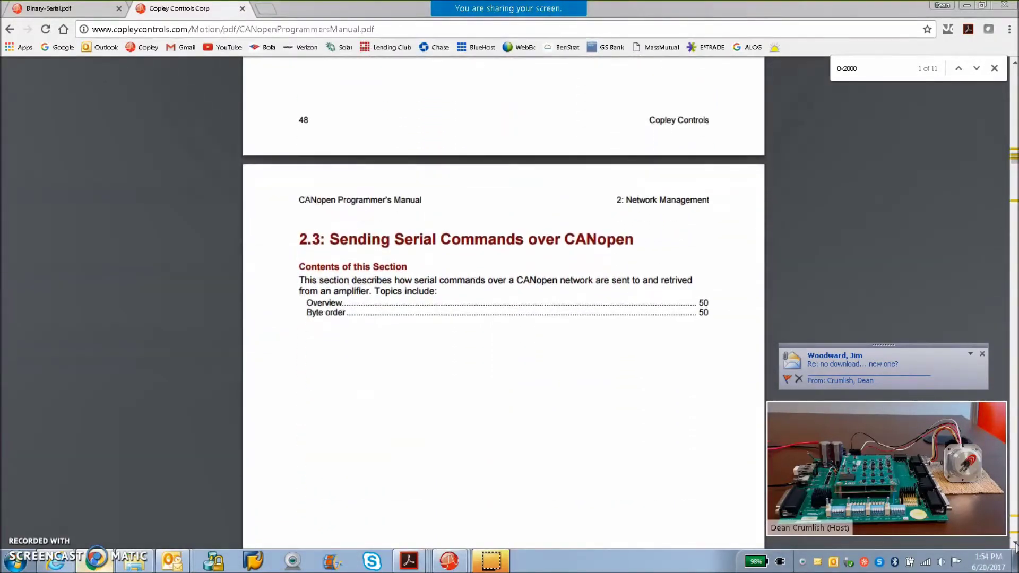
scroll(1015, 545, "down", 7)
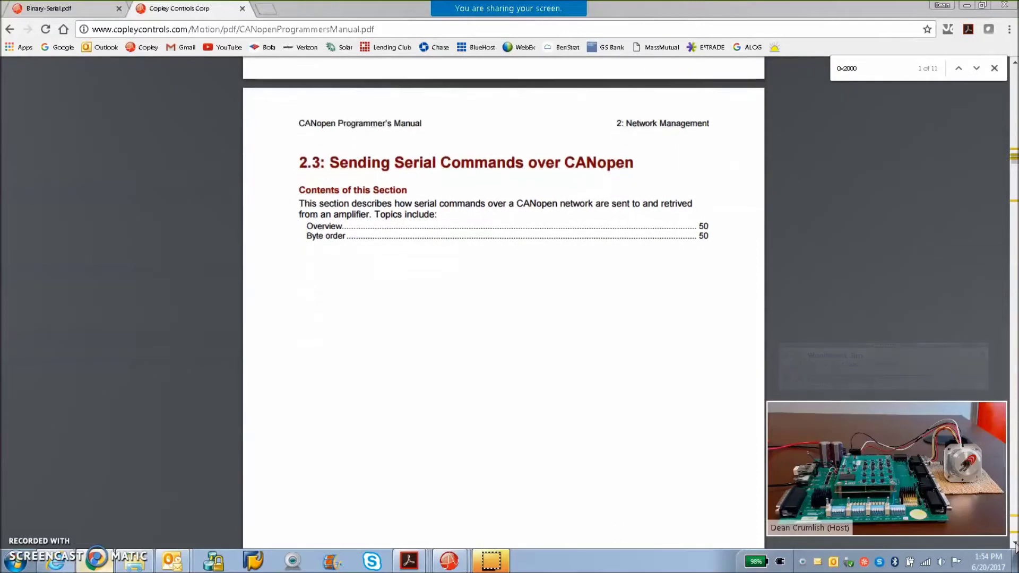
scroll(1015, 546, "down", 18)
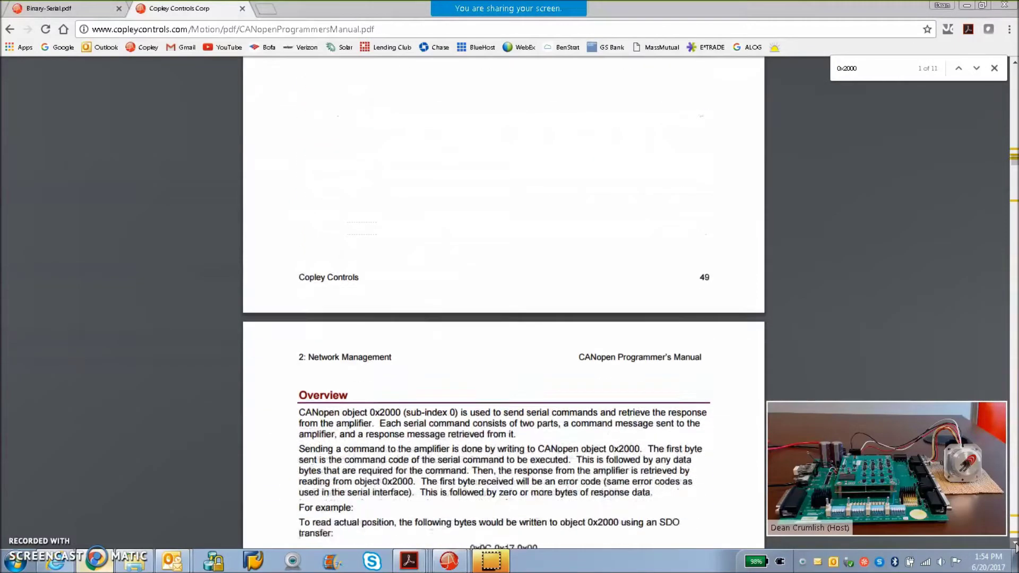
scroll(1015, 547, "down", 7)
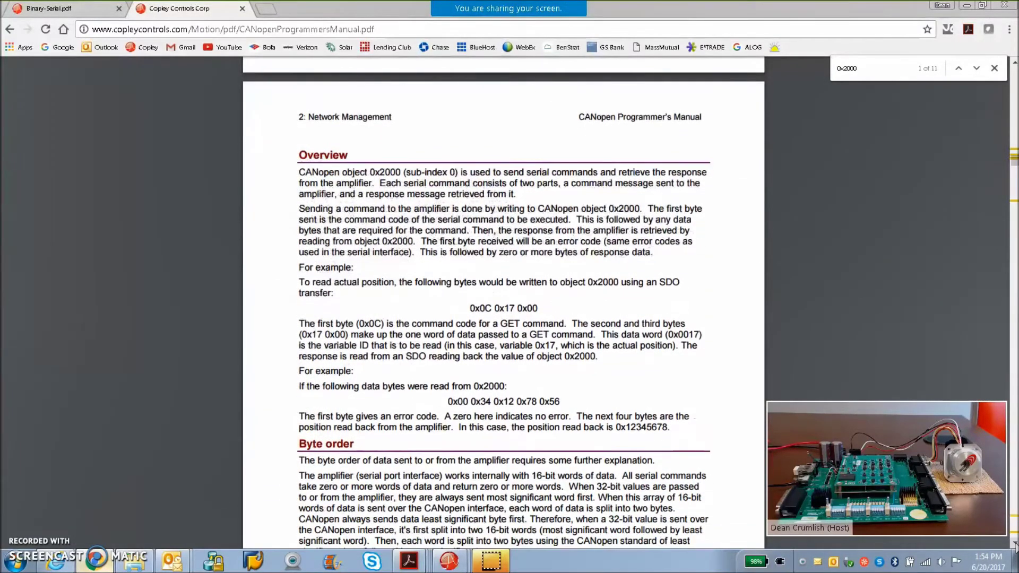
scroll(1015, 545, "down", 13)
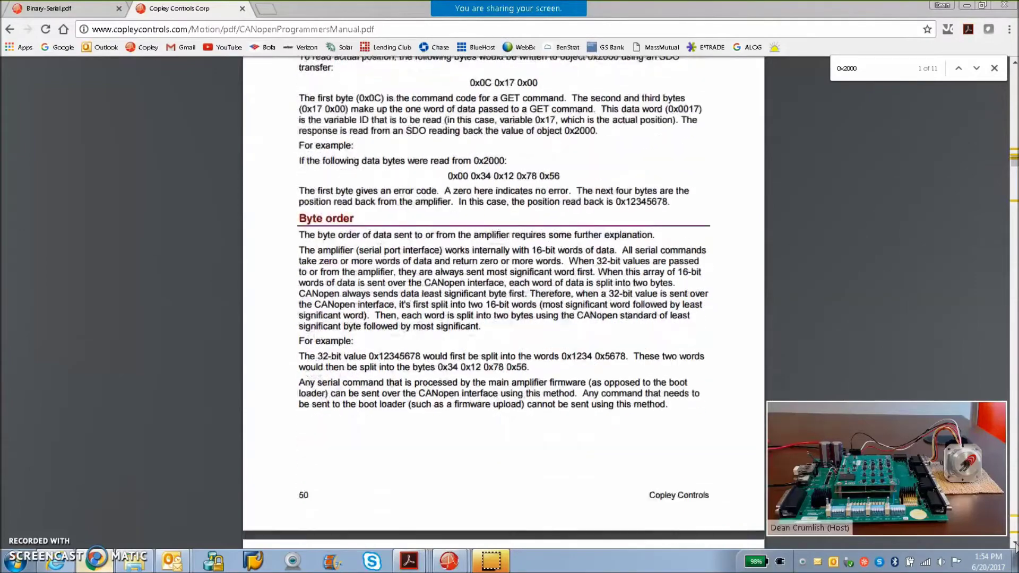
scroll(1015, 545, "down", 2)
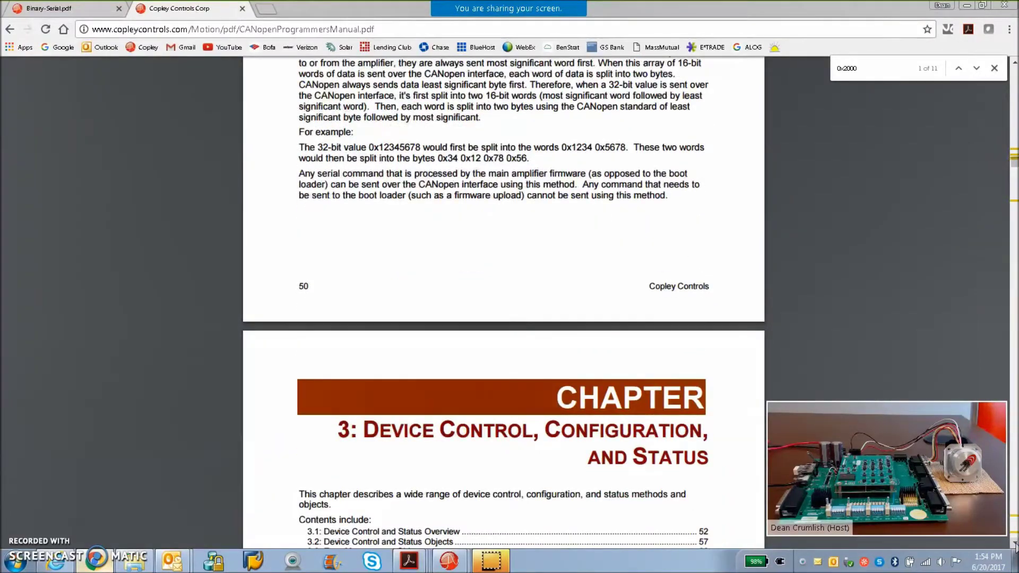
scroll(1015, 67, "up", 12)
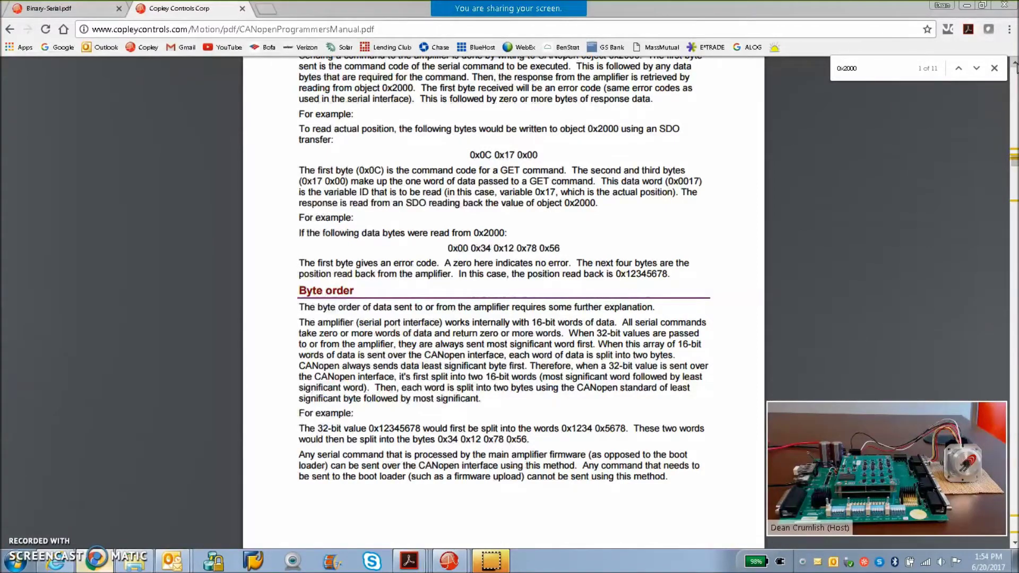
scroll(504, 302, "up", 8)
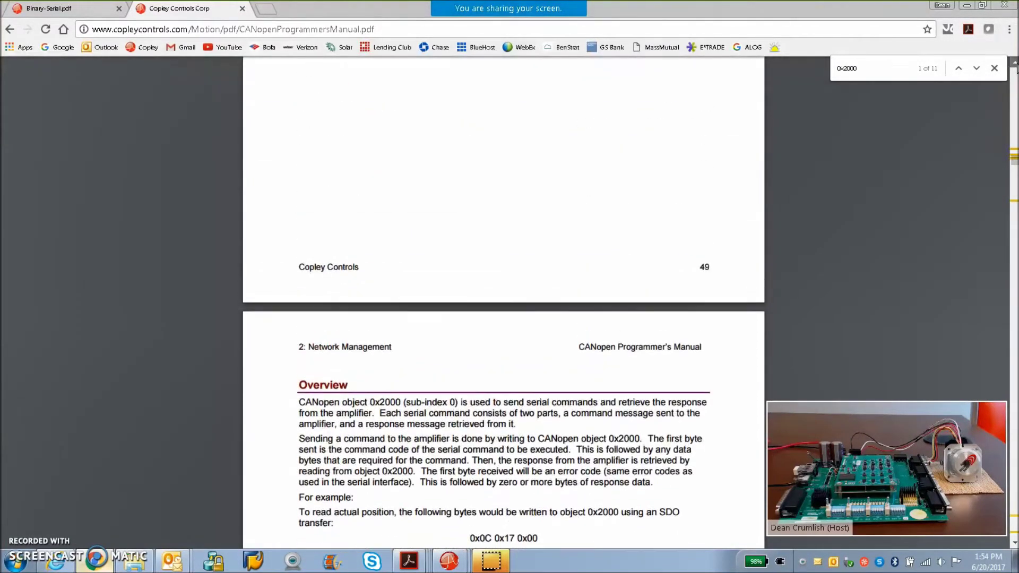
scroll(504, 303, "up", 9)
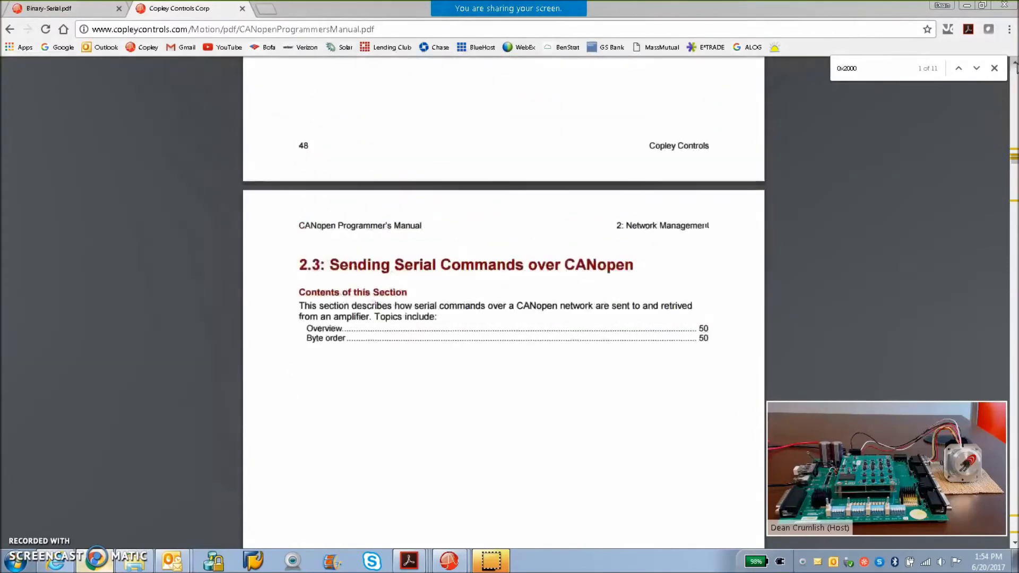
scroll(504, 302, "up", 8)
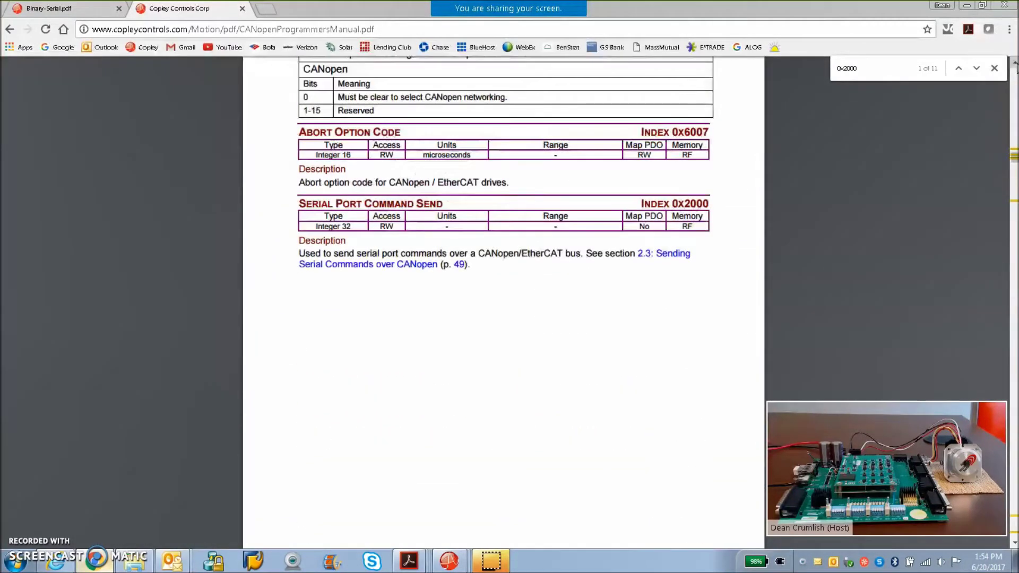